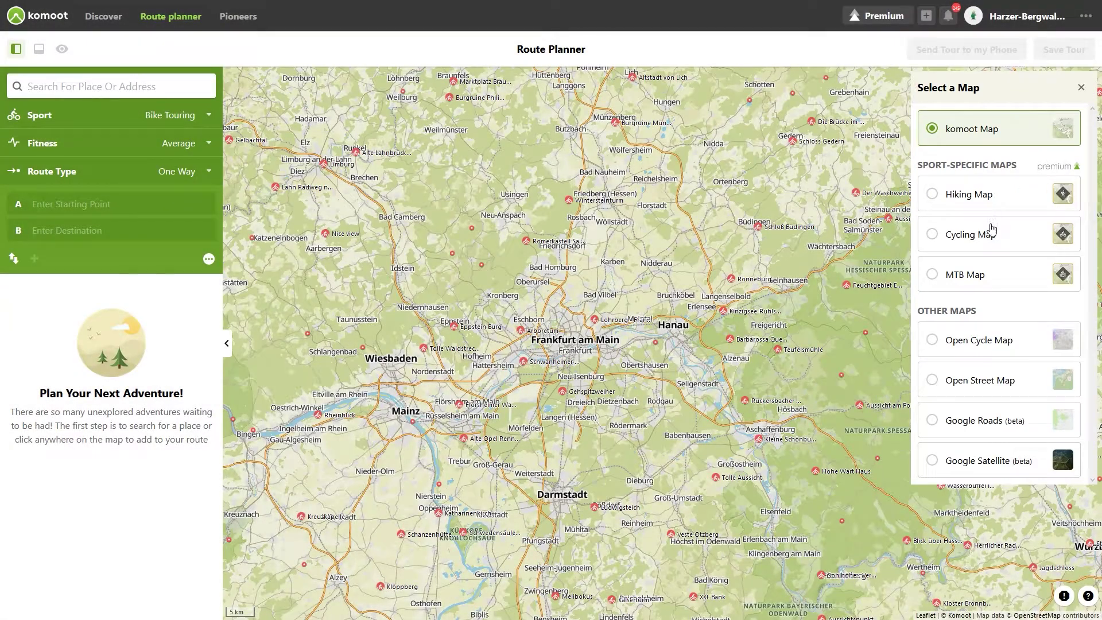
Step: Open the map key in the route planner tips and close the tips
{"action": "left_click", "coordinate": [1088, 595]}
{"action": "left_click", "coordinate": [319, 305]}
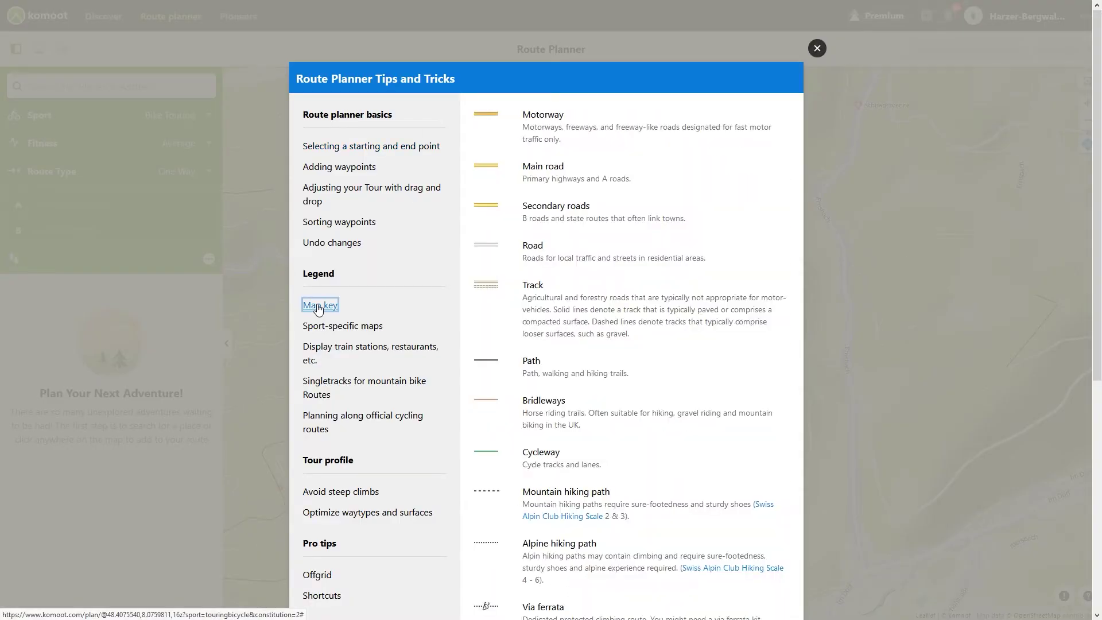
{"action": "key", "text": "Escape"}
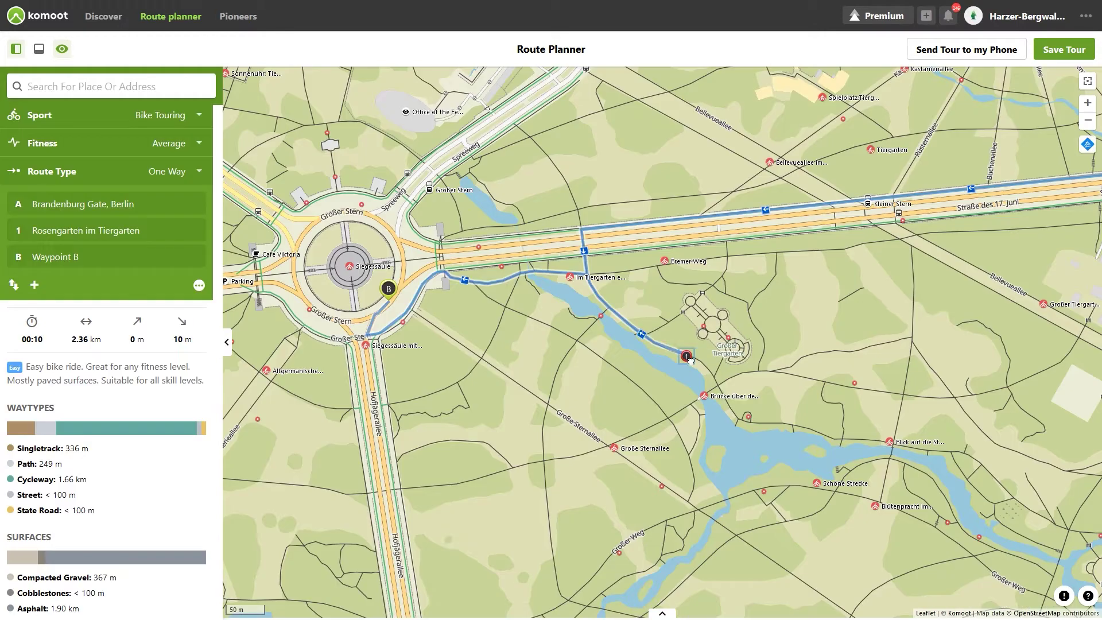
Step: Move the Rosengarten im Tiergarten waypoint elsewhere on the map and pick a point on the route to Refuge de Bramanette
{"action": "left_click_drag", "start_coordinate": [688, 357], "coordinate": [912, 336]}
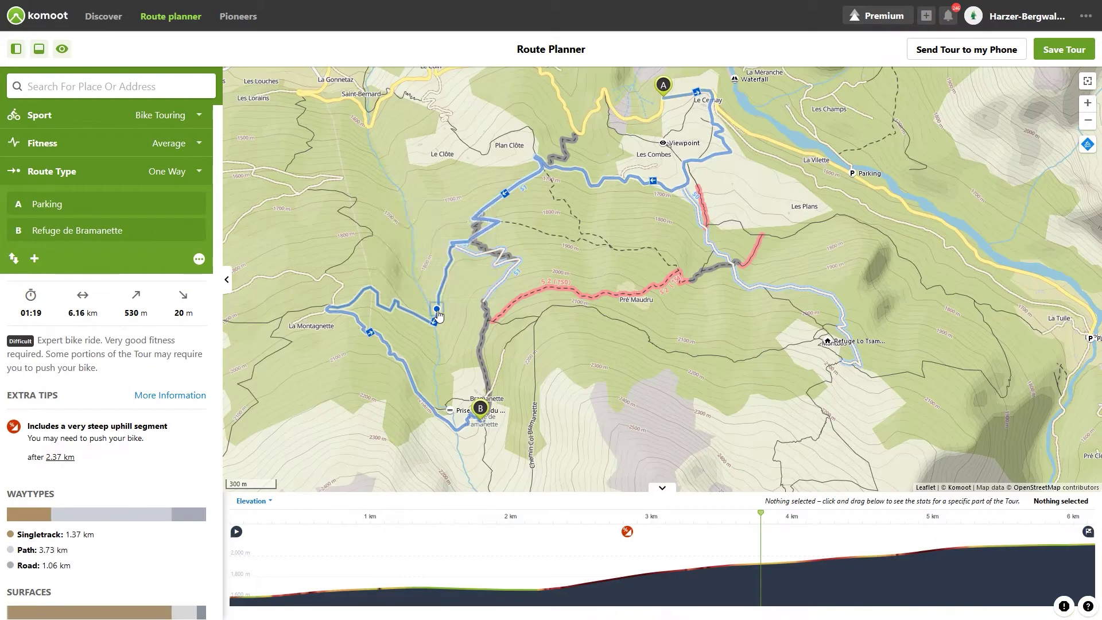
{"action": "left_click", "coordinate": [438, 310]}
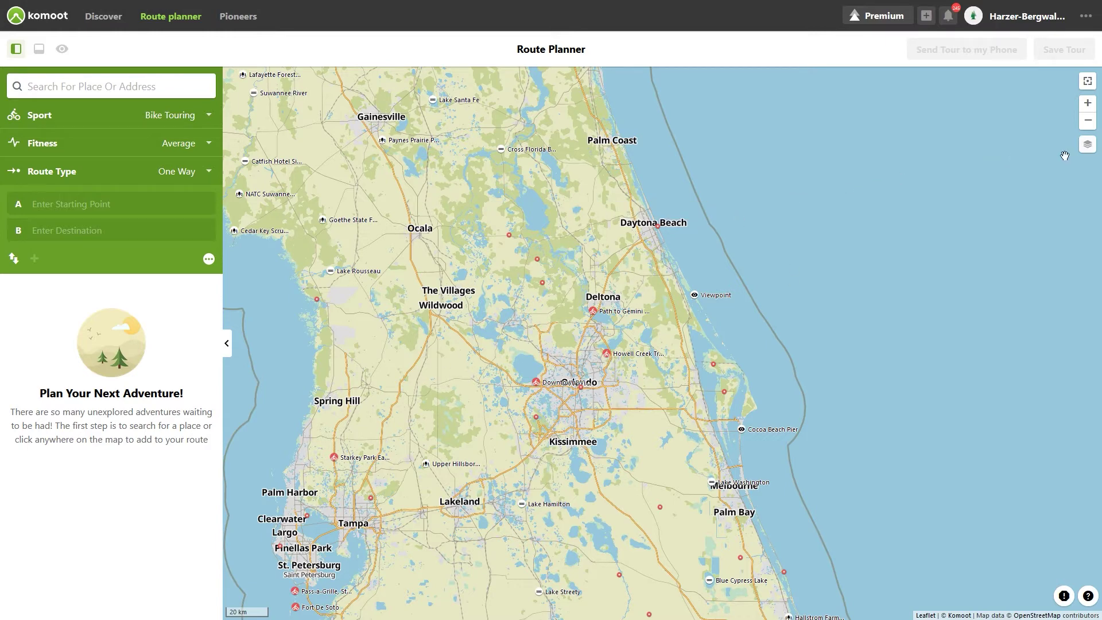
Step: Compare map styles over Florida by displaying Open Cycle Map and Open Street Map
{"action": "left_click", "coordinate": [1088, 144]}
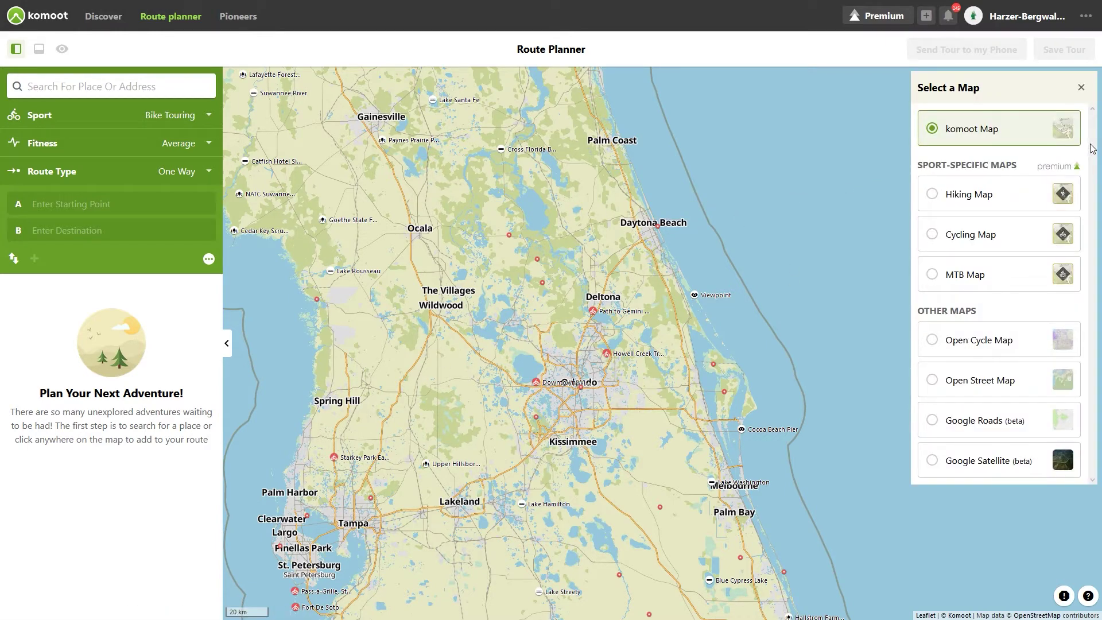
{"action": "left_click", "coordinate": [932, 340]}
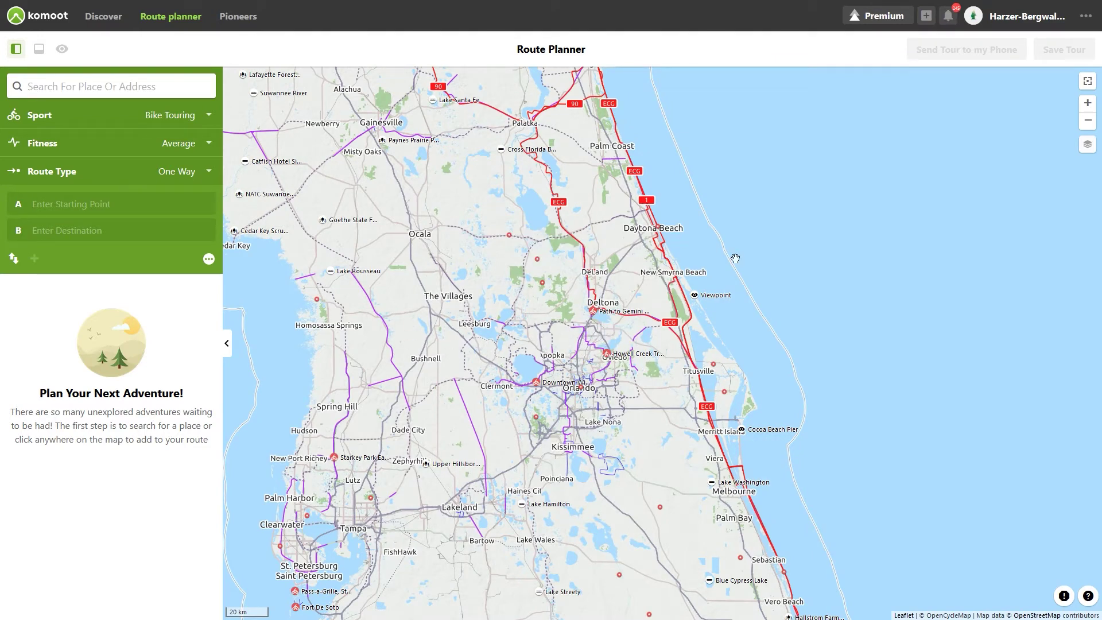
{"action": "left_click", "coordinate": [1087, 144]}
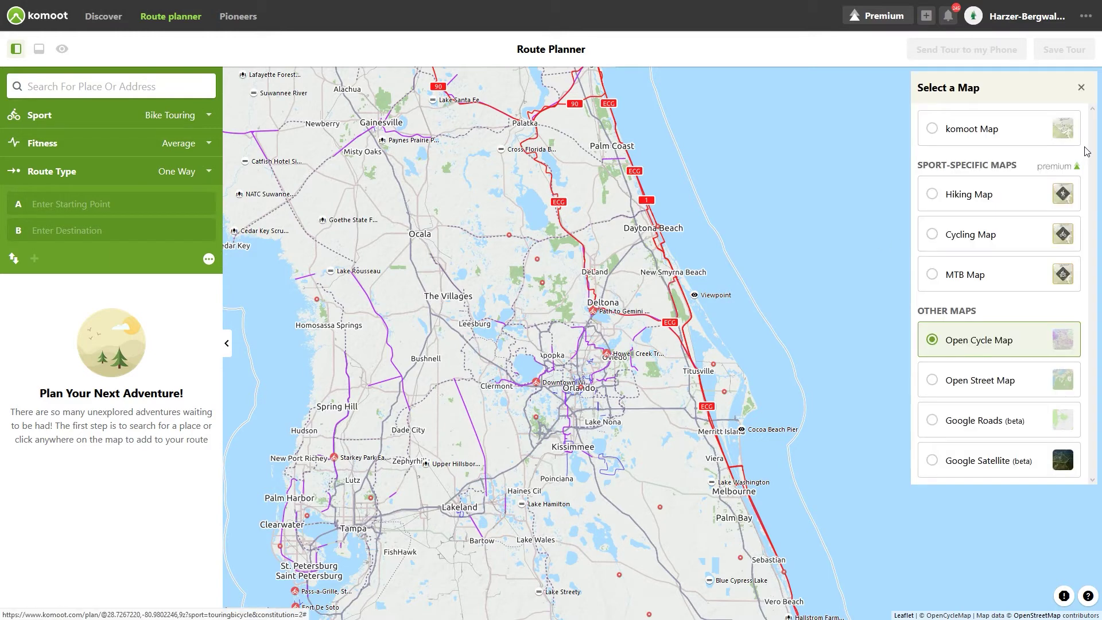
{"action": "left_click", "coordinate": [933, 380]}
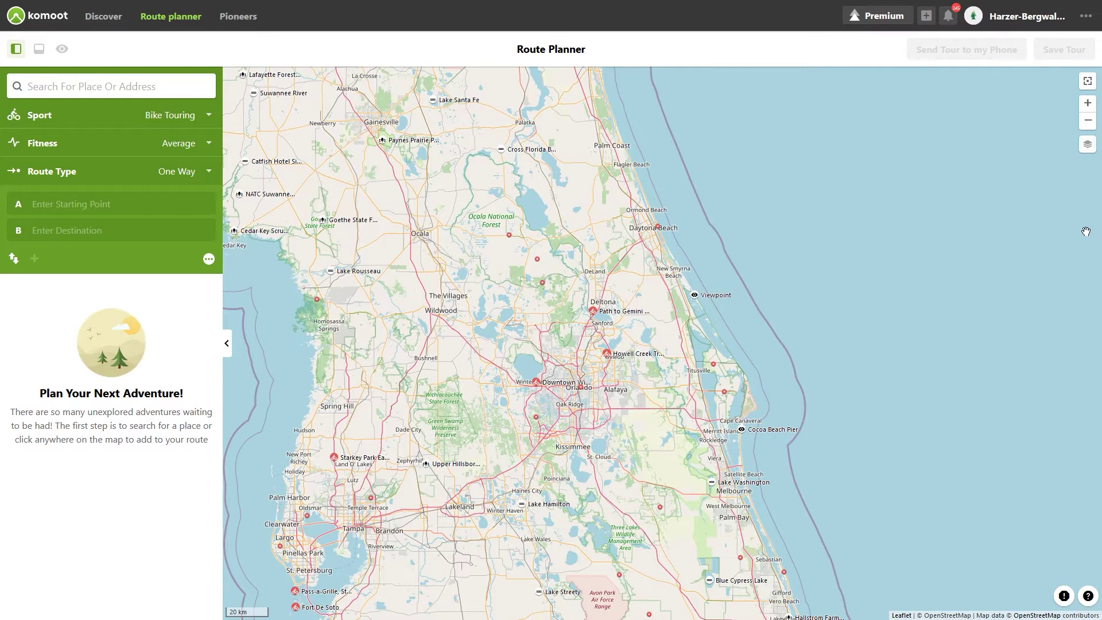
Step: Show the Google Roads map over Florida and select Google Satellite as the base map
{"action": "left_click", "coordinate": [1087, 144]}
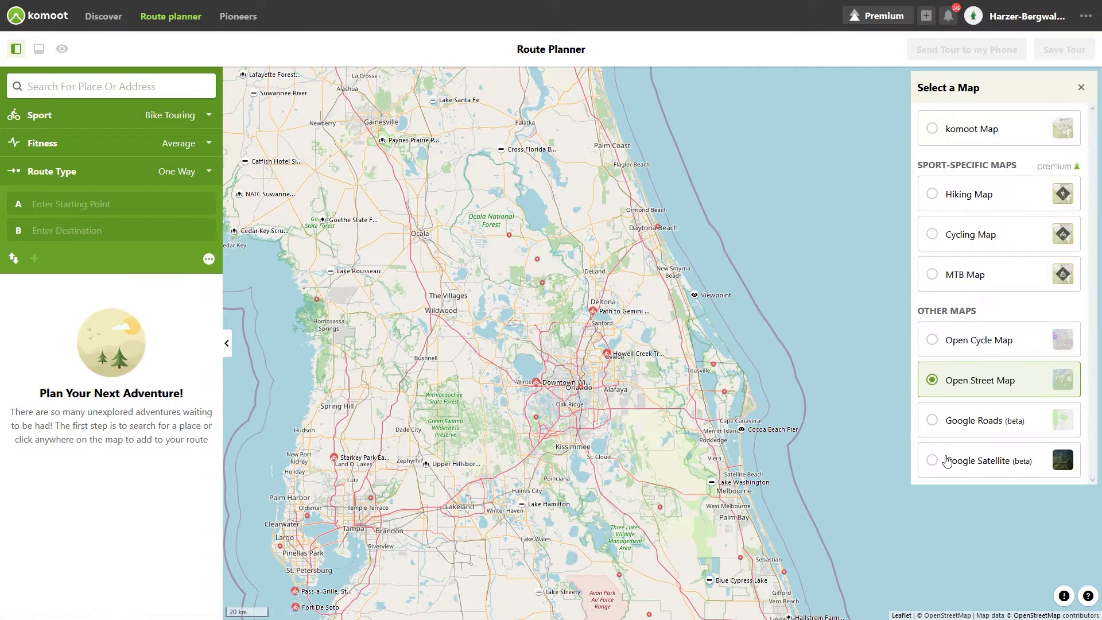
{"action": "left_click", "coordinate": [924, 422]}
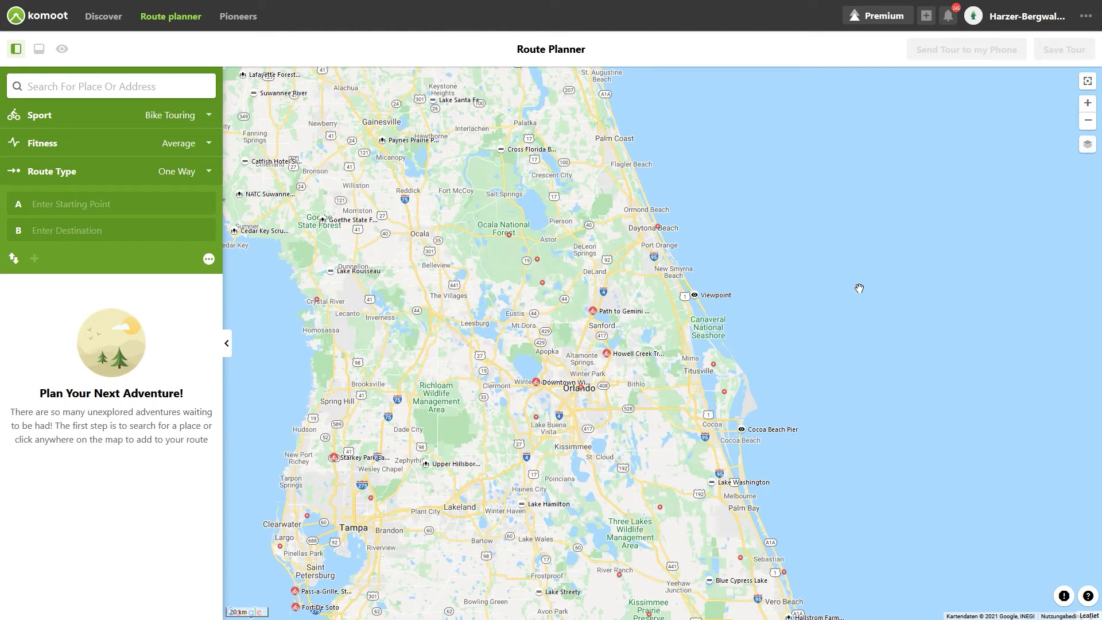
{"action": "left_click", "coordinate": [1087, 144]}
{"action": "left_click", "coordinate": [929, 461]}
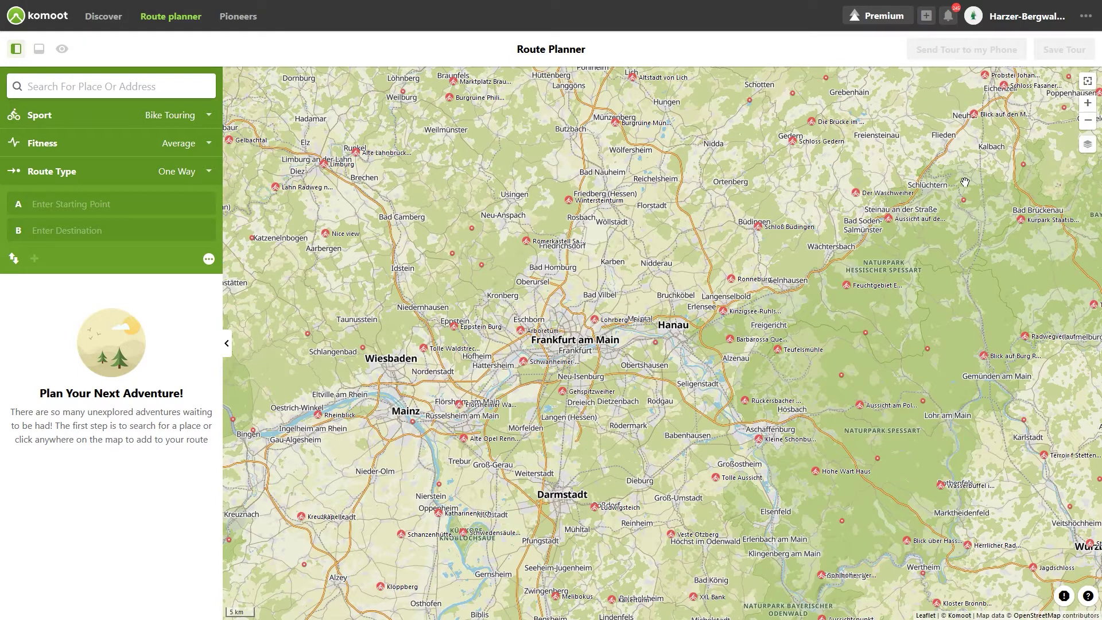
Step: Display the sport-specific Hiking Map, inspect the trails around Rödermark, and switch to the Cycling Map
{"action": "left_click", "coordinate": [1088, 145]}
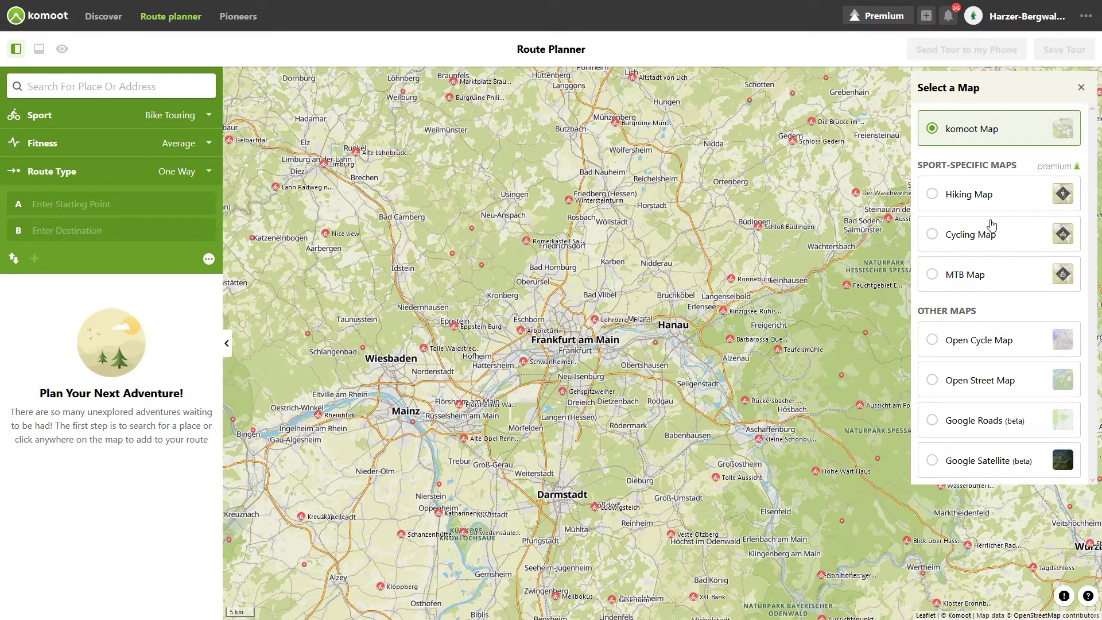
{"action": "left_click", "coordinate": [932, 195]}
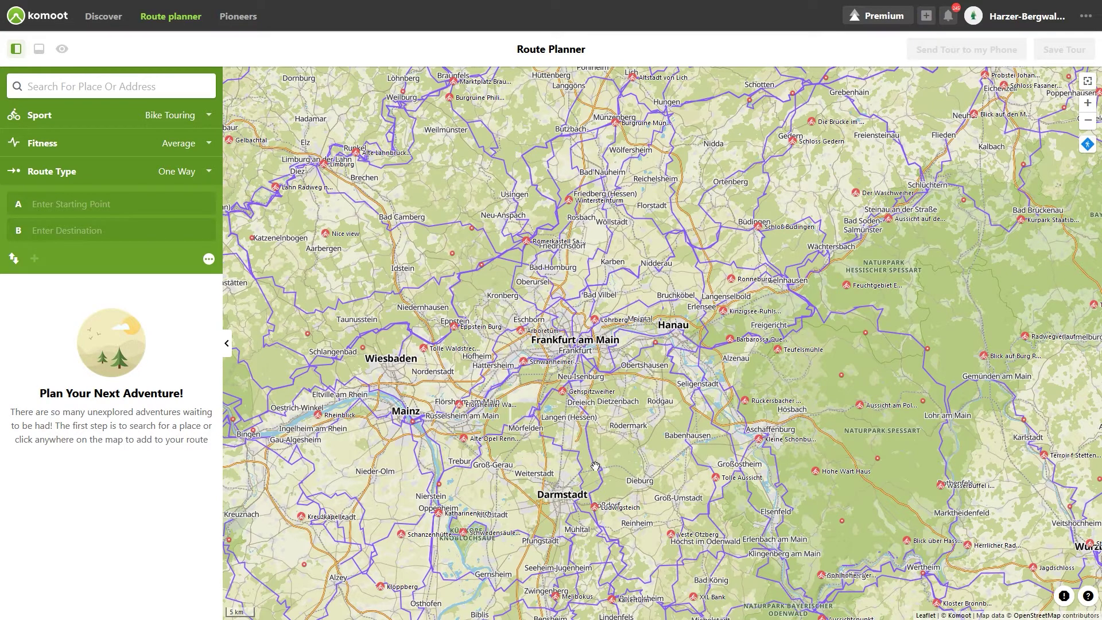
{"action": "scroll", "coordinate": [622, 439], "scroll_direction": "up", "scroll_amount": 4}
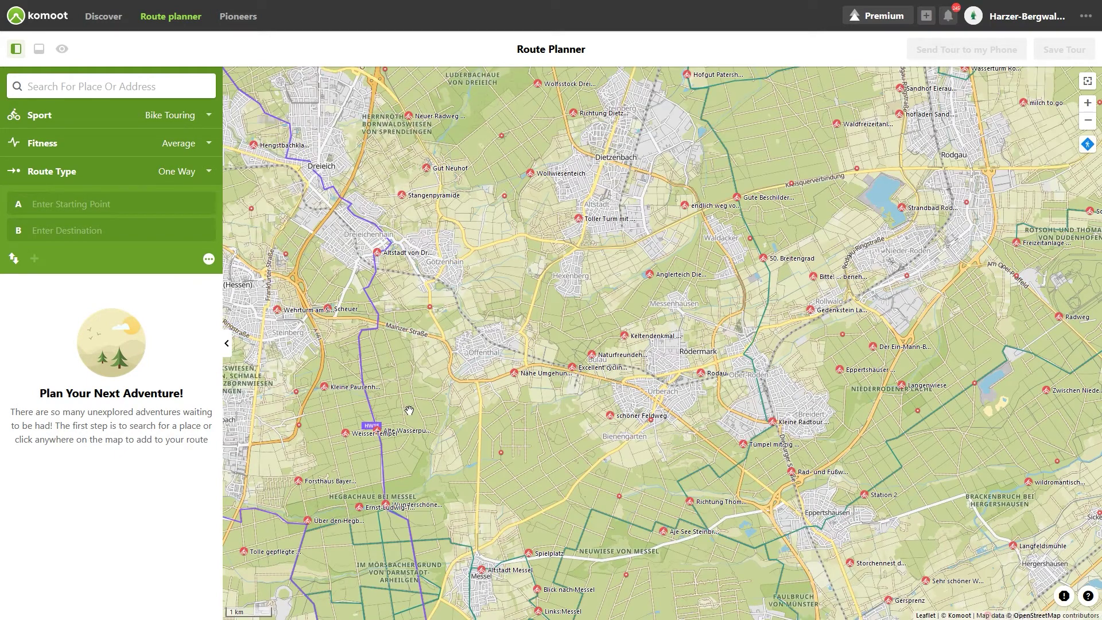
{"action": "left_click_drag", "start_coordinate": [366, 427], "coordinate": [402, 363]}
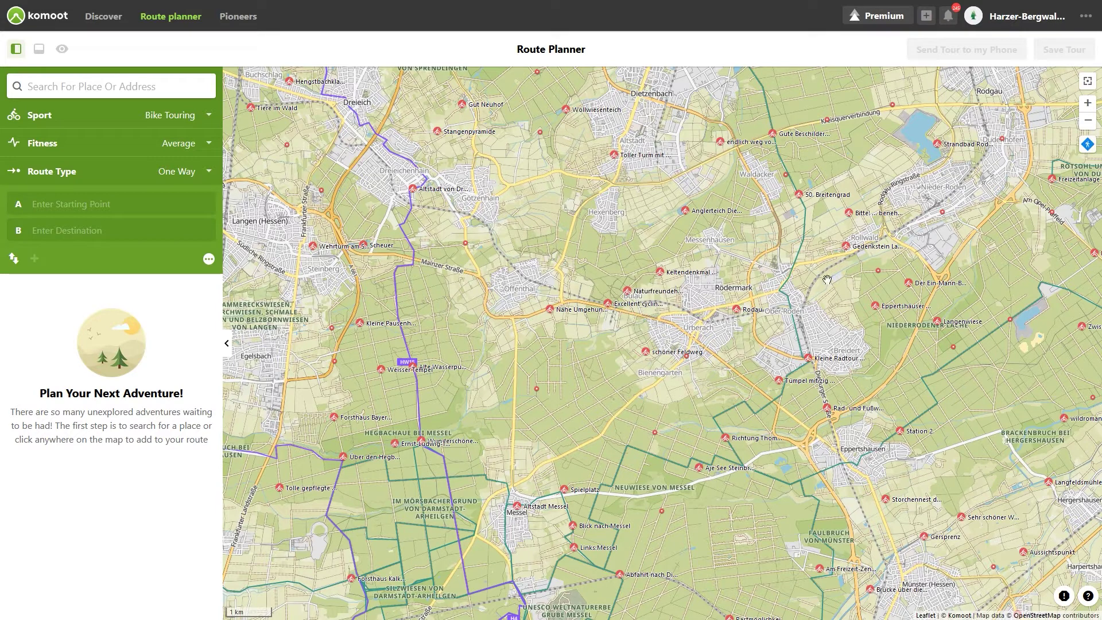
{"action": "left_click", "coordinate": [1088, 145]}
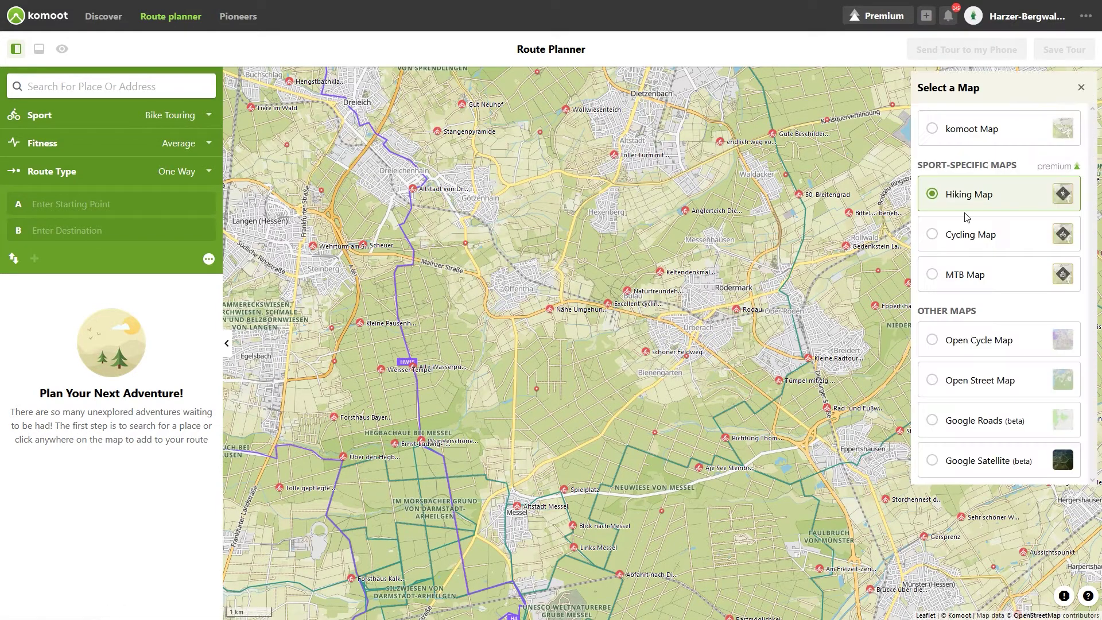
{"action": "left_click", "coordinate": [933, 235]}
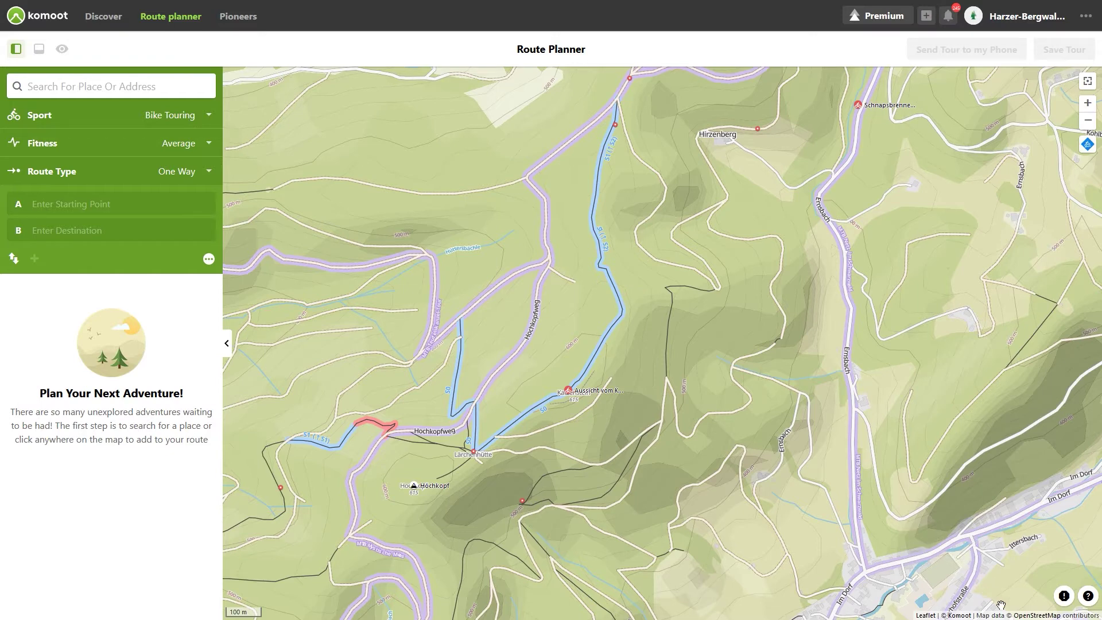
Step: Open the map key in the route planner tips, read through its road, path and symbol entries, and close the tips
{"action": "left_click", "coordinate": [1088, 597]}
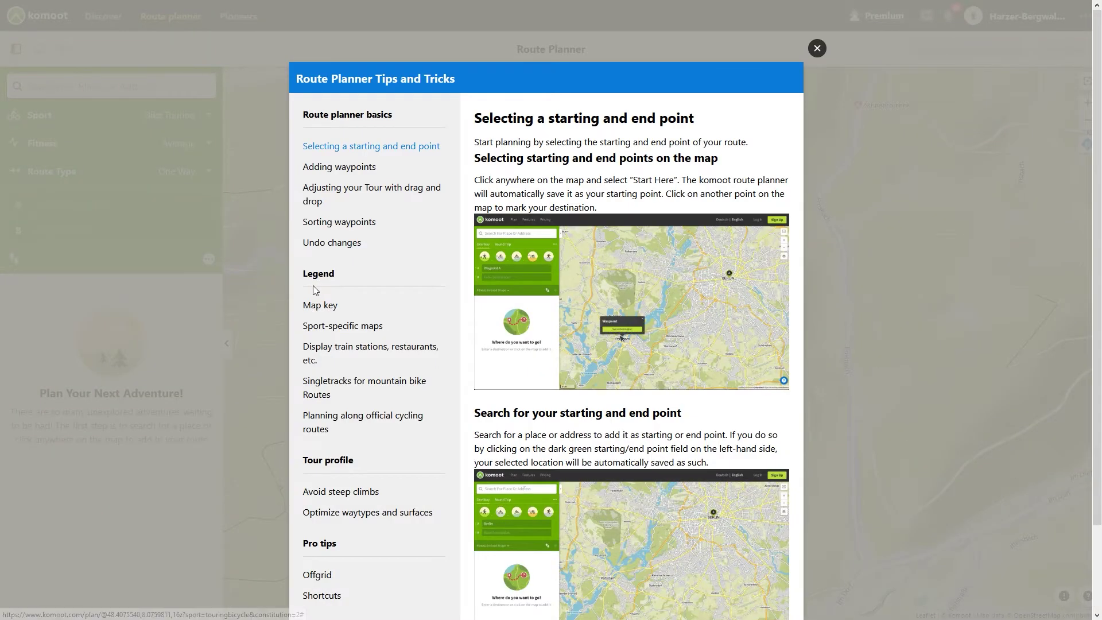
{"action": "left_click", "coordinate": [319, 306]}
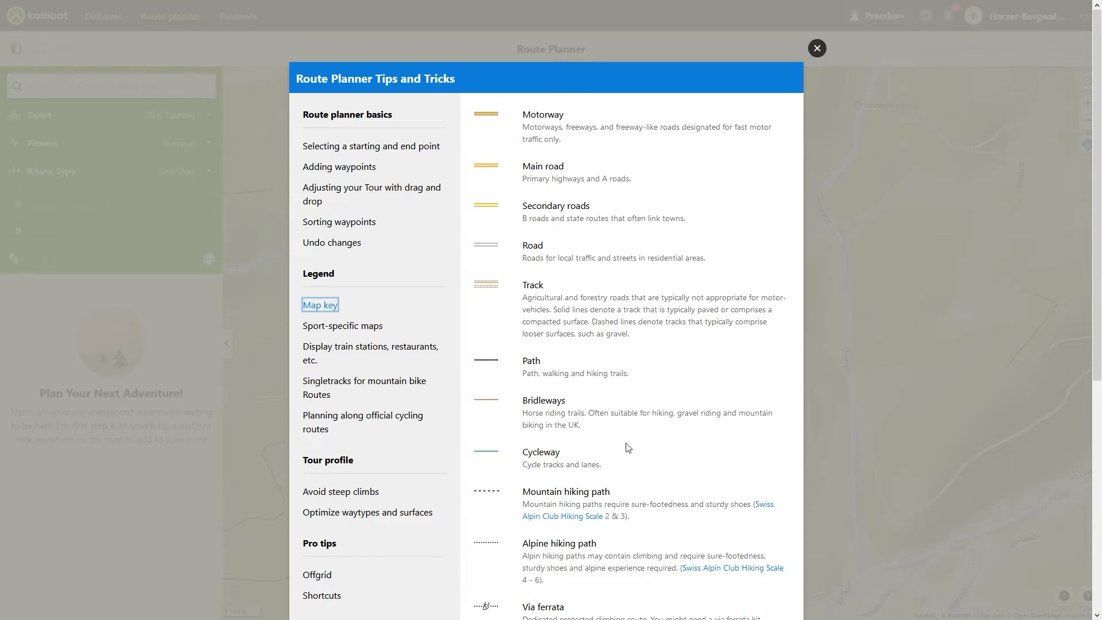
{"action": "scroll", "coordinate": [624, 439], "scroll_direction": "down", "scroll_amount": 3}
{"action": "scroll", "coordinate": [624, 438], "scroll_direction": "down", "scroll_amount": 3}
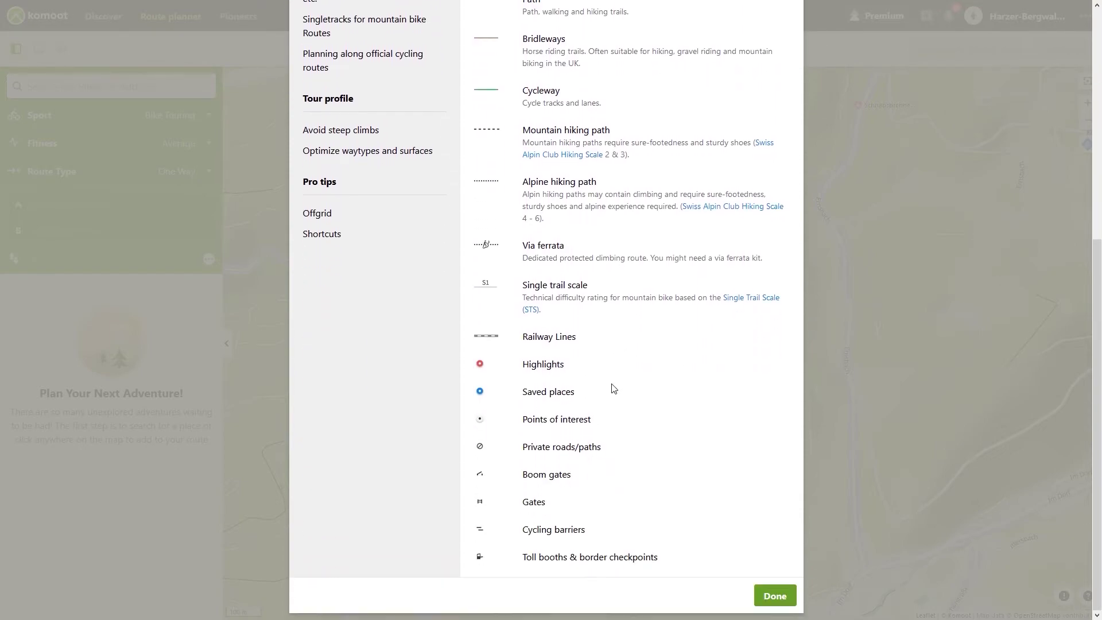
{"action": "scroll", "coordinate": [613, 389], "scroll_direction": "up", "scroll_amount": 5}
{"action": "scroll", "coordinate": [613, 388], "scroll_direction": "down", "scroll_amount": 6}
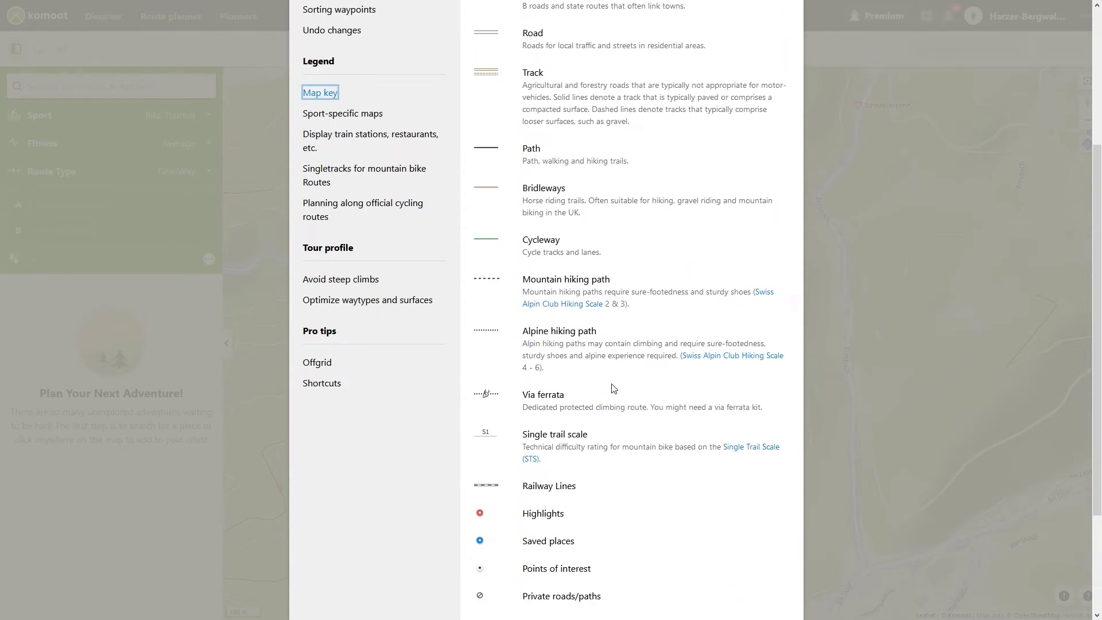
{"action": "scroll", "coordinate": [613, 389], "scroll_direction": "up", "scroll_amount": 6}
{"action": "scroll", "coordinate": [614, 388], "scroll_direction": "down", "scroll_amount": 3}
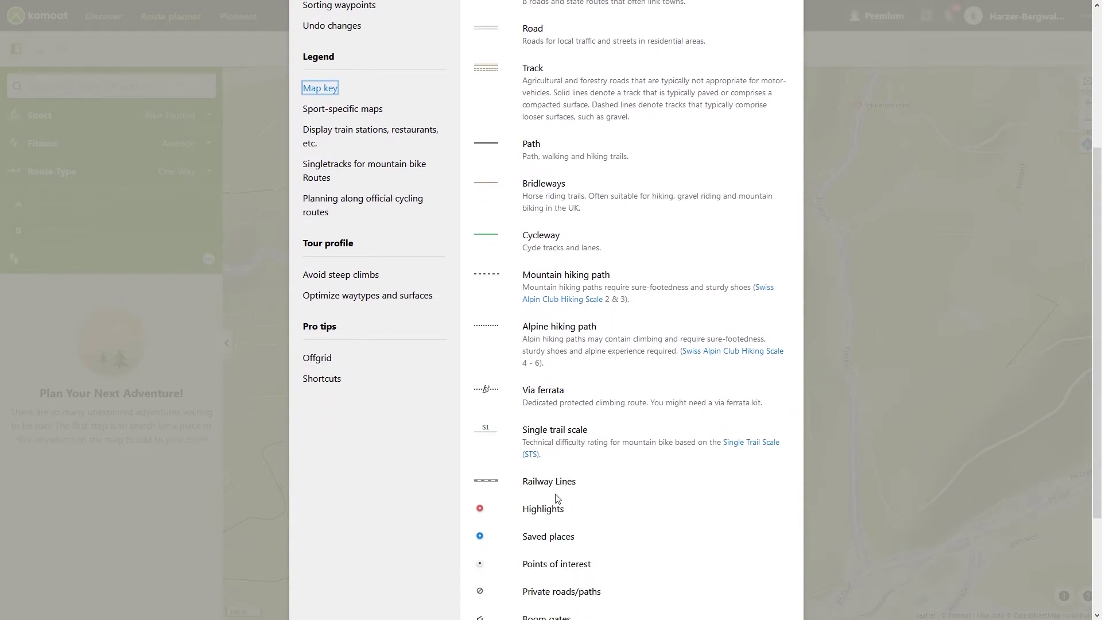
{"action": "left_click", "coordinate": [904, 259]}
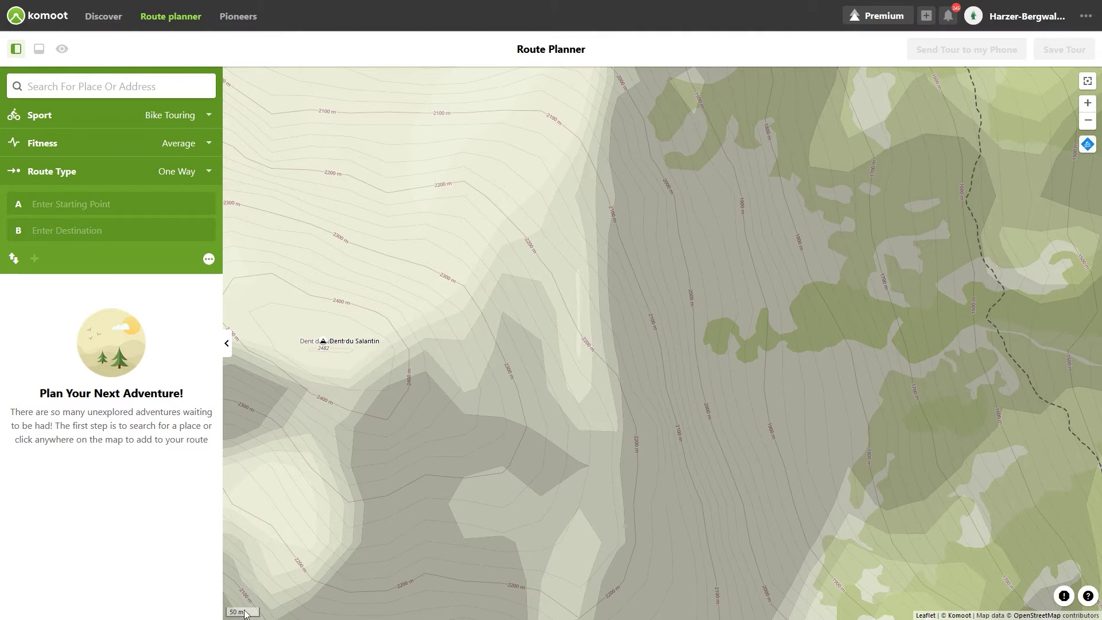
Step: Examine the map scale and contour lines around Dent du Salantin, and open the routing issue report form without submitting it
{"action": "scroll", "coordinate": [306, 556], "scroll_direction": "up", "scroll_amount": 2}
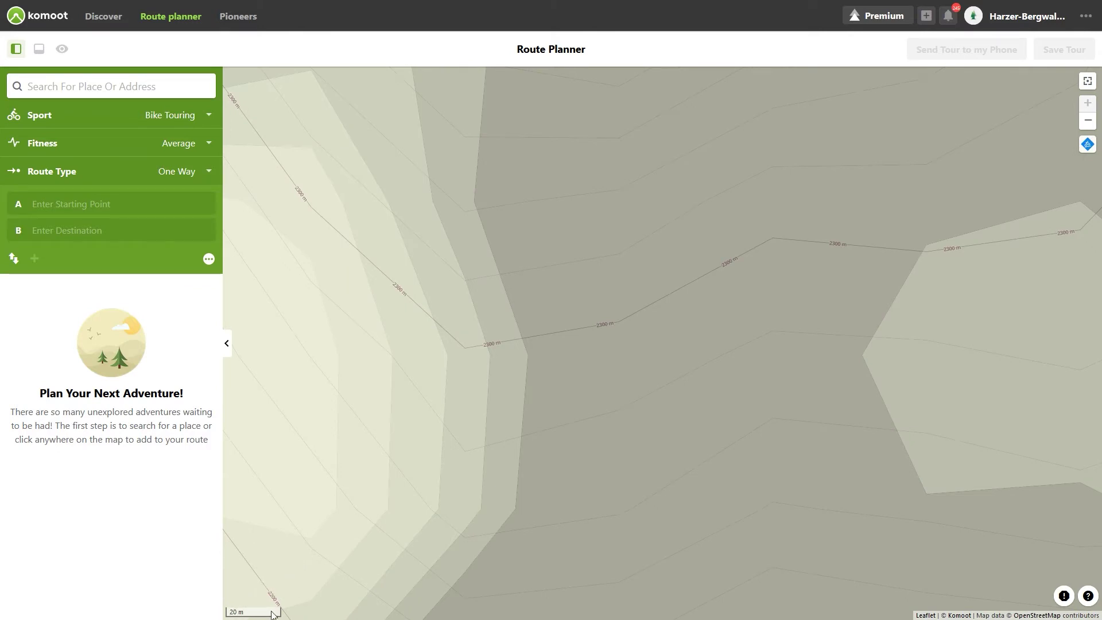
{"action": "scroll", "coordinate": [344, 523], "scroll_direction": "down", "scroll_amount": 5}
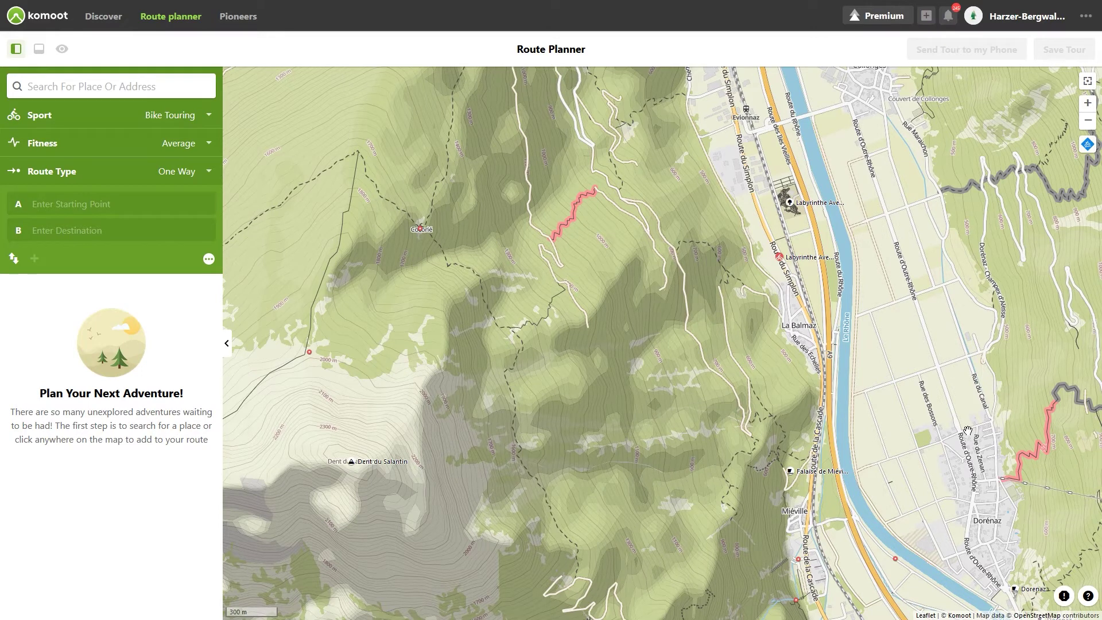
{"action": "left_click", "coordinate": [1064, 597]}
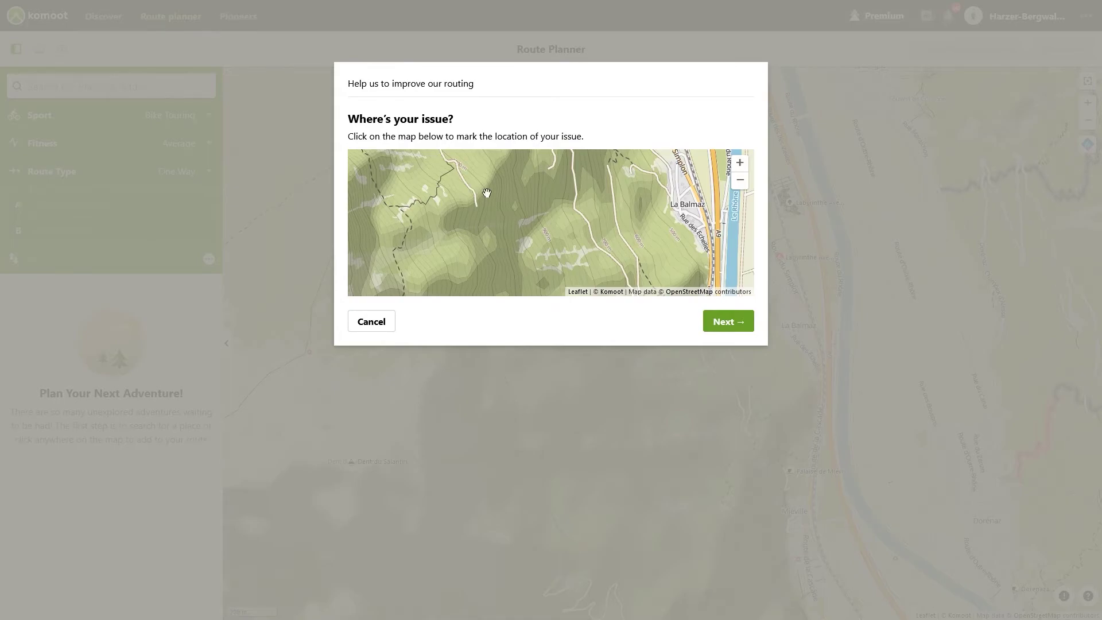
{"action": "left_click", "coordinate": [898, 296]}
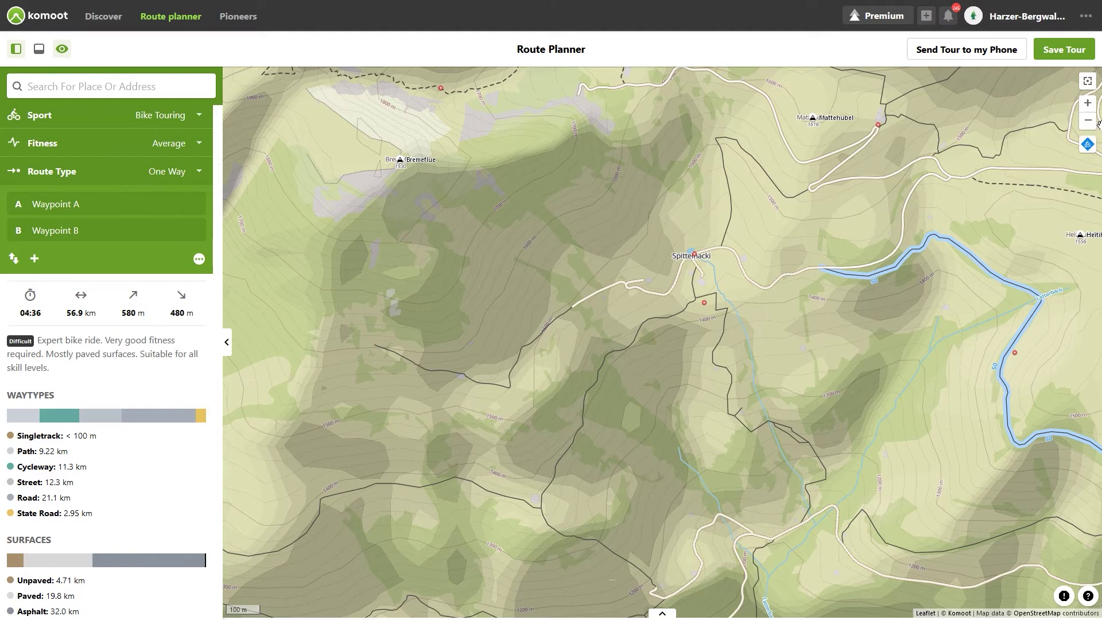
Step: Fit the whole tour from Waypoint A to Waypoint B on the map and inspect its section around Olten
{"action": "left_click", "coordinate": [1089, 83]}
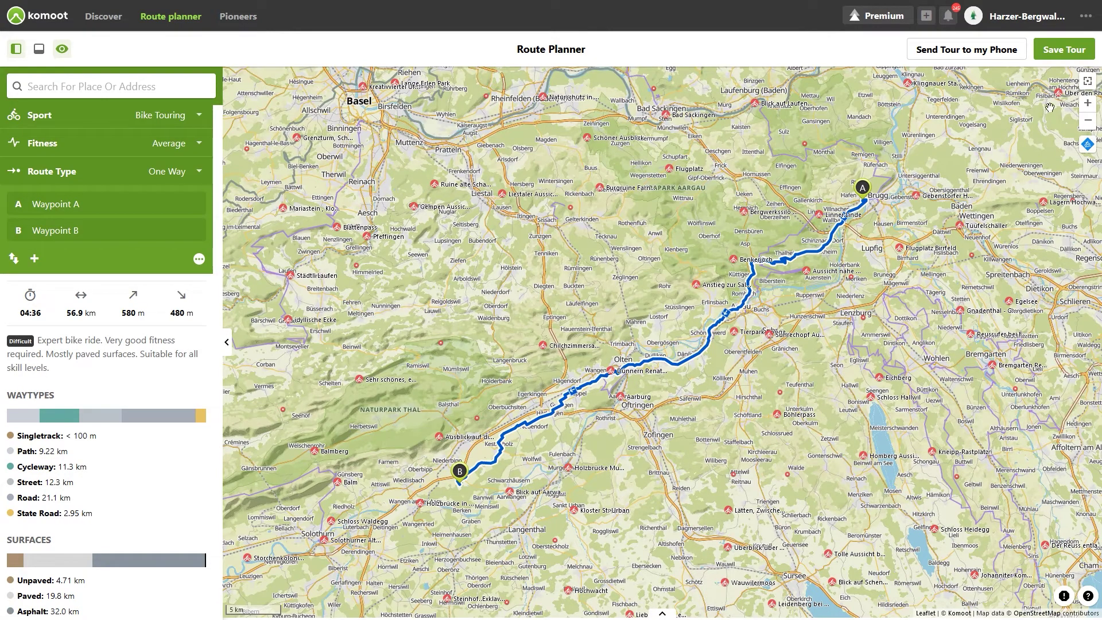
{"action": "left_click", "coordinate": [1088, 105]}
{"action": "left_click", "coordinate": [1089, 105]}
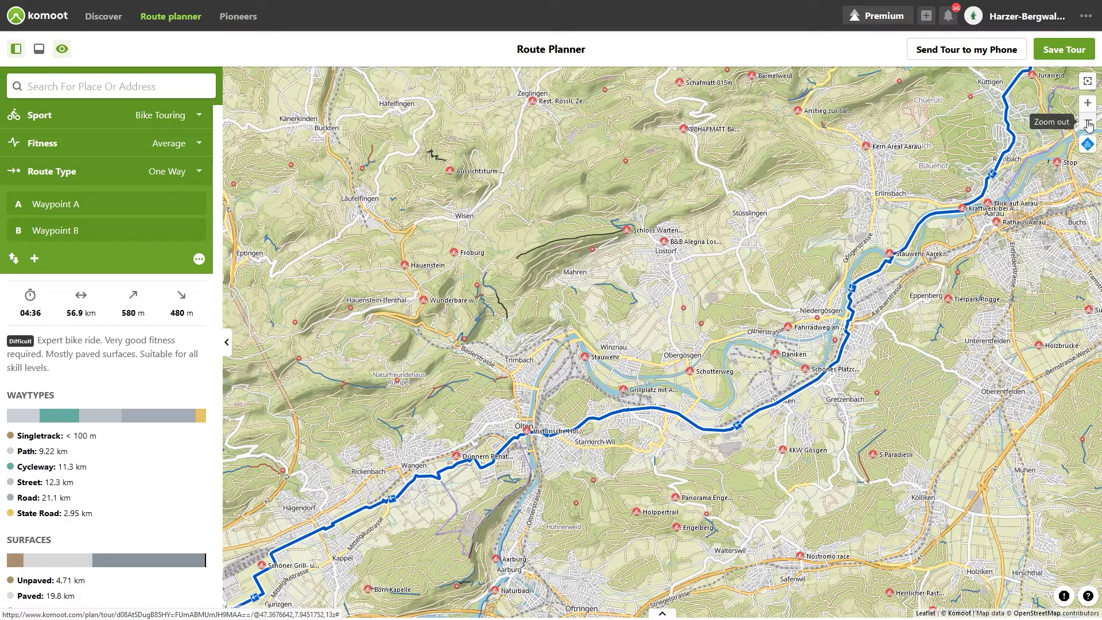
{"action": "left_click", "coordinate": [1088, 124]}
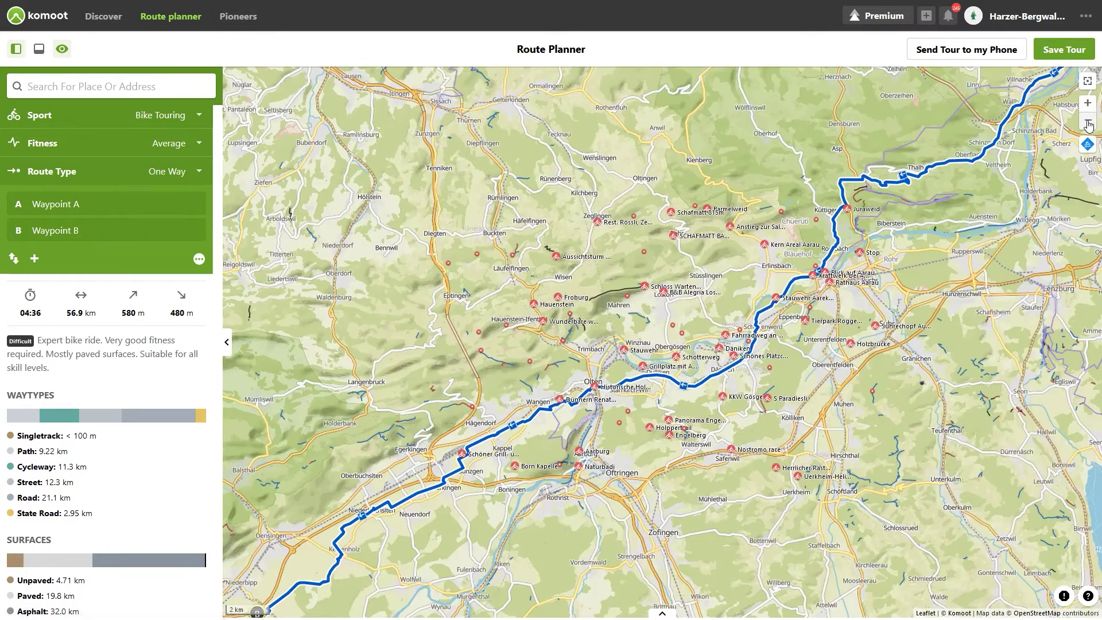
{"action": "left_click", "coordinate": [1088, 124]}
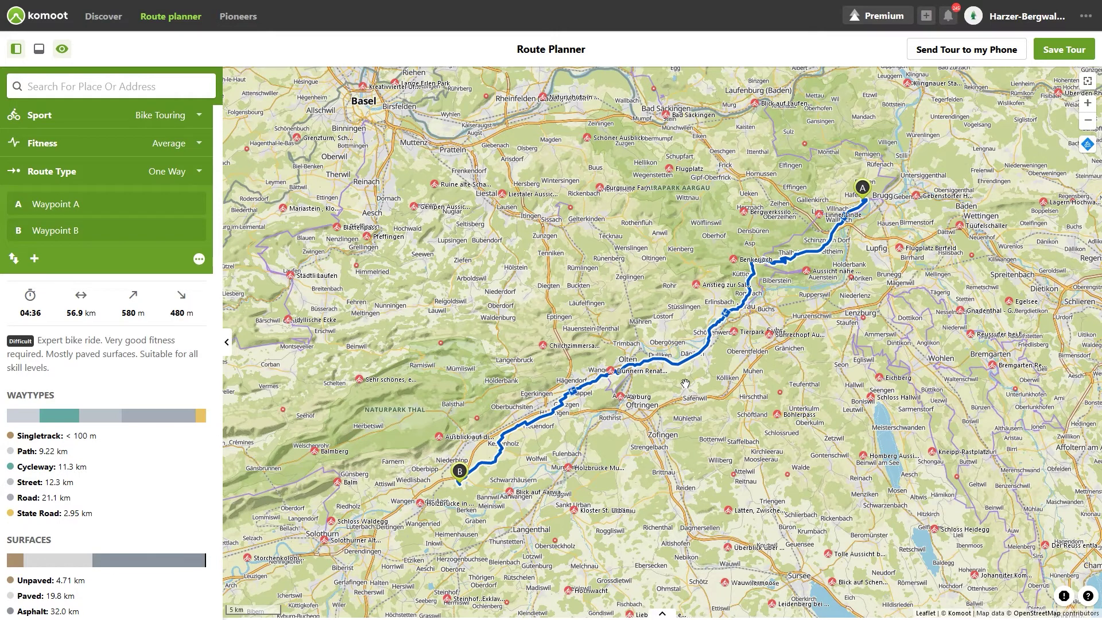
Step: Examine the tour near Olten up close and within the wider region between Basel, Zürich and Bern
{"action": "scroll", "coordinate": [685, 382], "scroll_direction": "up", "scroll_amount": 2}
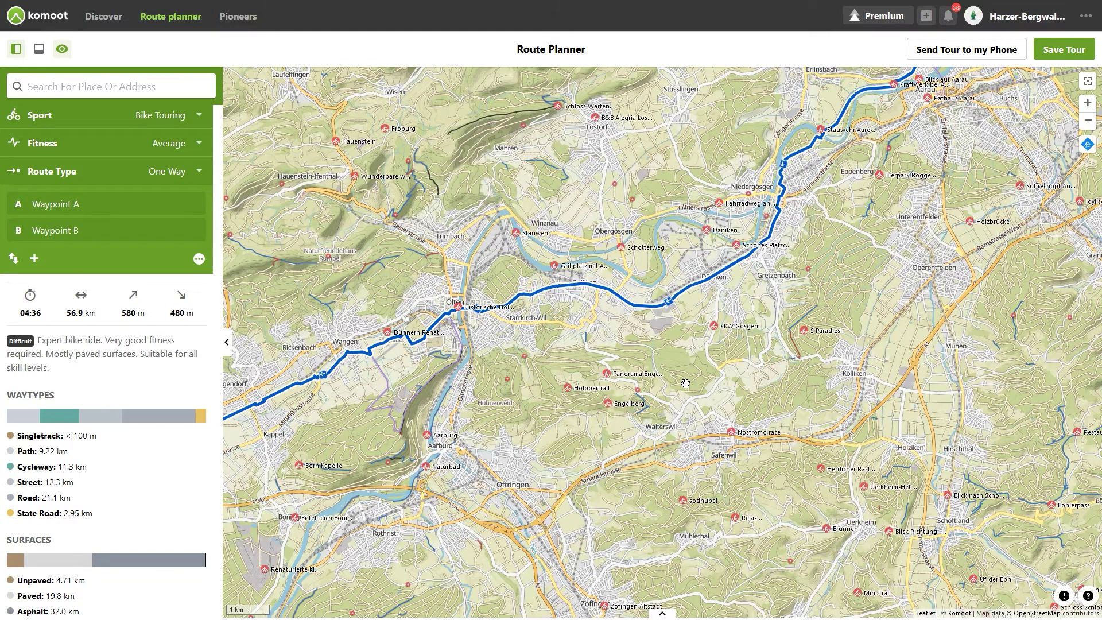
{"action": "scroll", "coordinate": [685, 384], "scroll_direction": "down", "scroll_amount": 2}
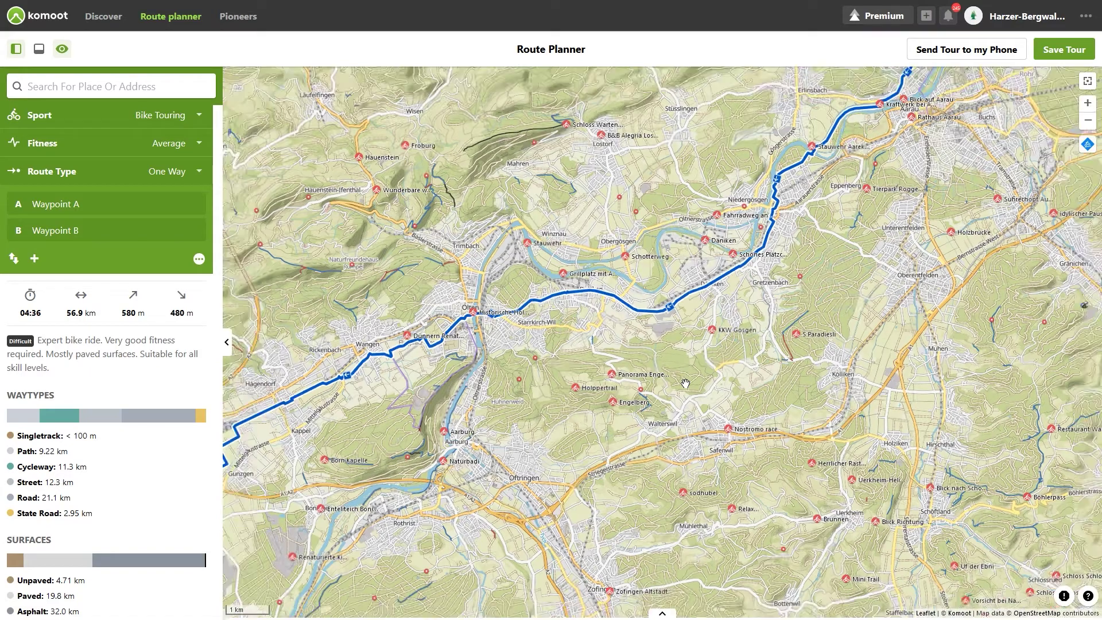
{"action": "scroll", "coordinate": [685, 384], "scroll_direction": "down", "scroll_amount": 2}
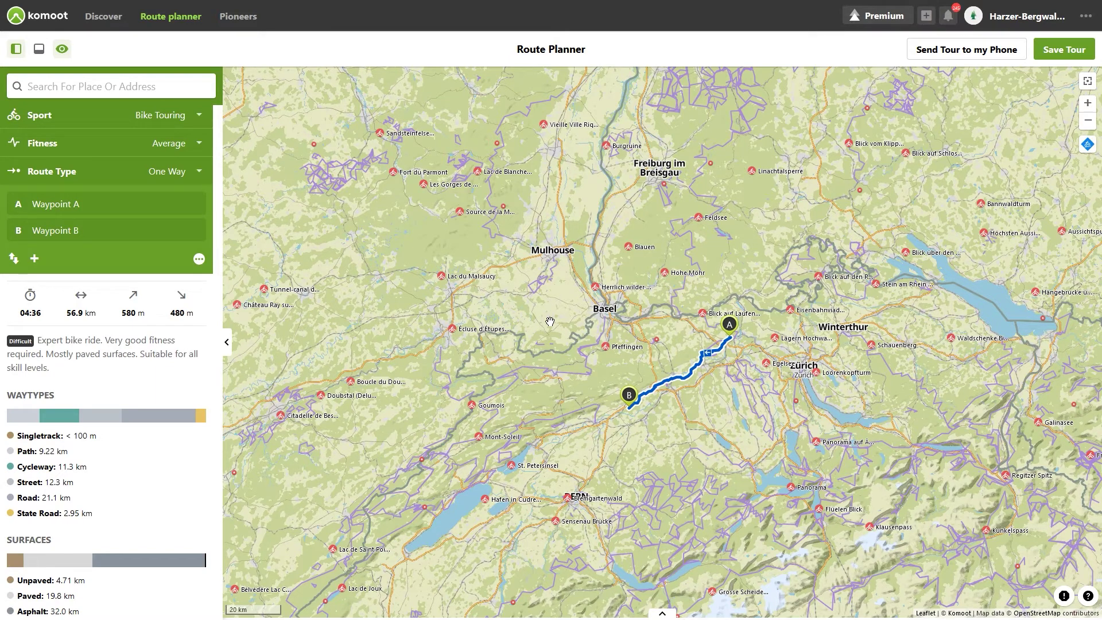
{"action": "left_click_drag", "start_coordinate": [550, 321], "coordinate": [424, 318]}
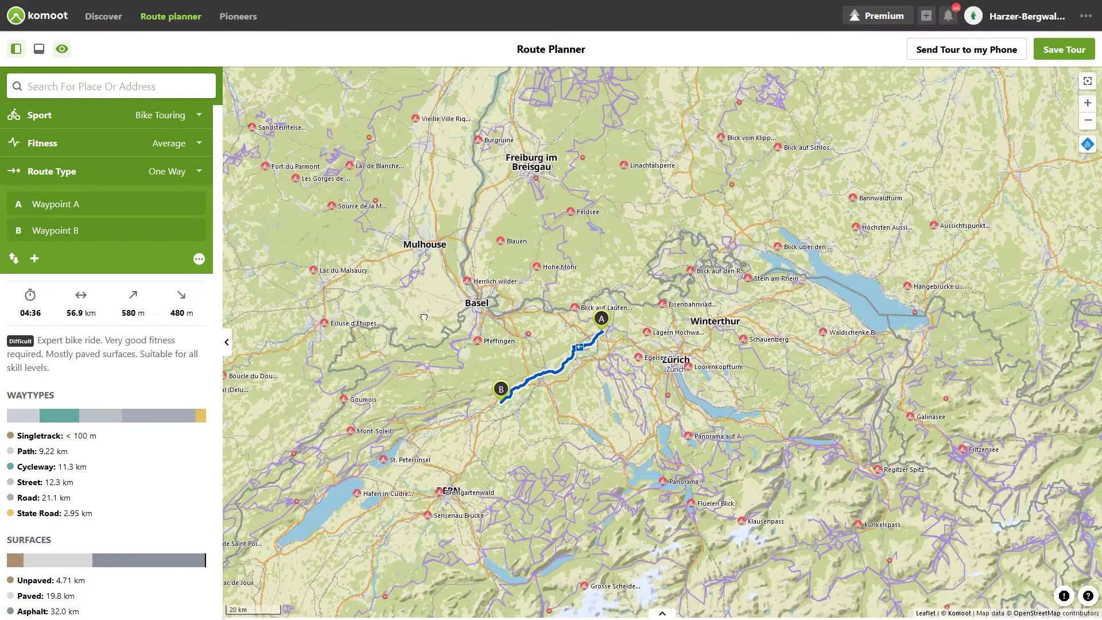
Step: Examine the map far west of the tour, from Basel past Dijon to the area around Blois
{"action": "left_click_drag", "start_coordinate": [423, 318], "coordinate": [957, 295]}
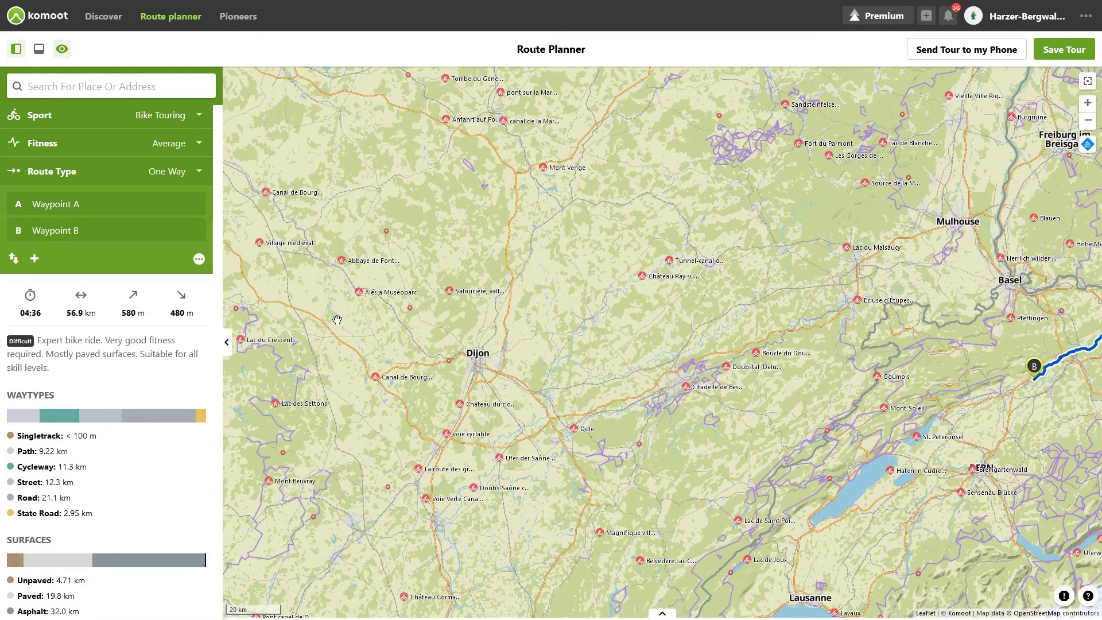
{"action": "left_click_drag", "start_coordinate": [337, 319], "coordinate": [786, 300]}
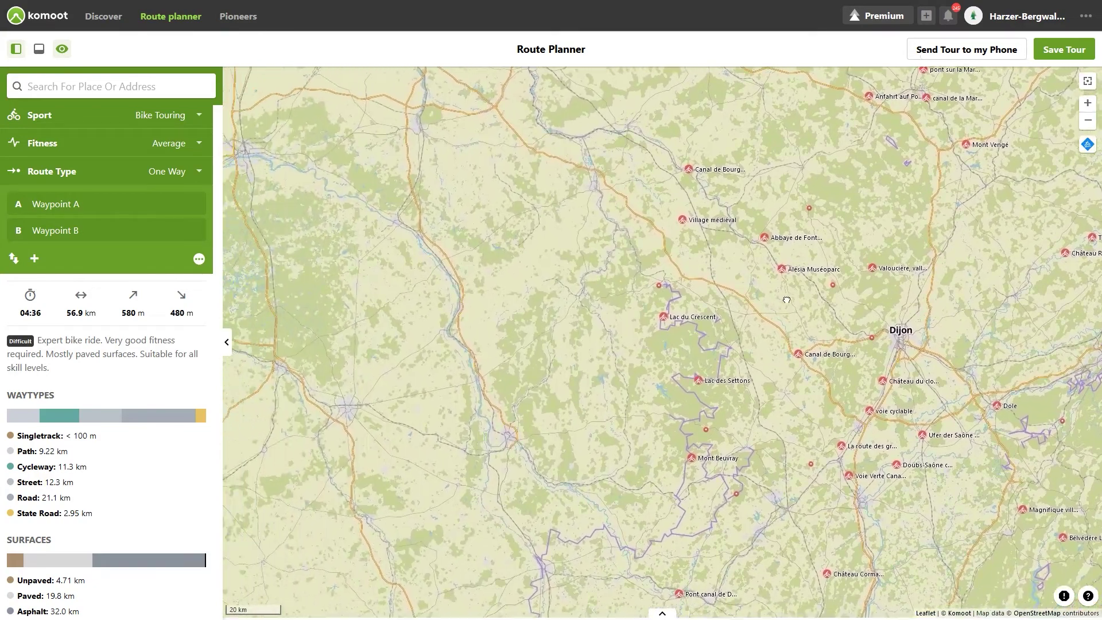
{"action": "left_click_drag", "start_coordinate": [300, 348], "coordinate": [416, 313]}
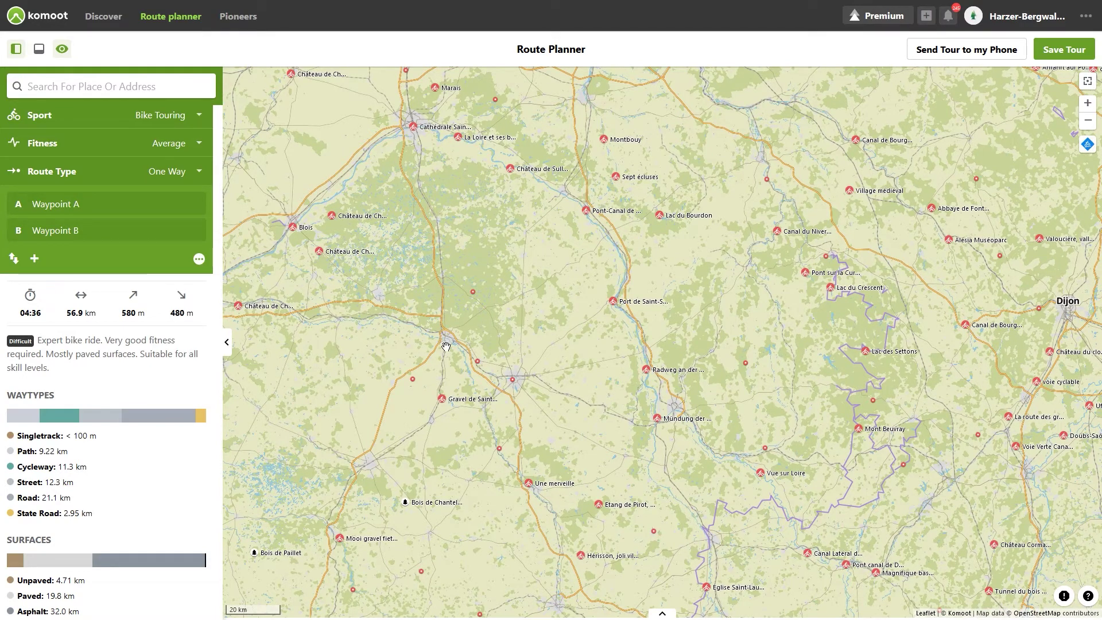
{"action": "key", "text": "Right"}
{"action": "key", "text": "Right"}
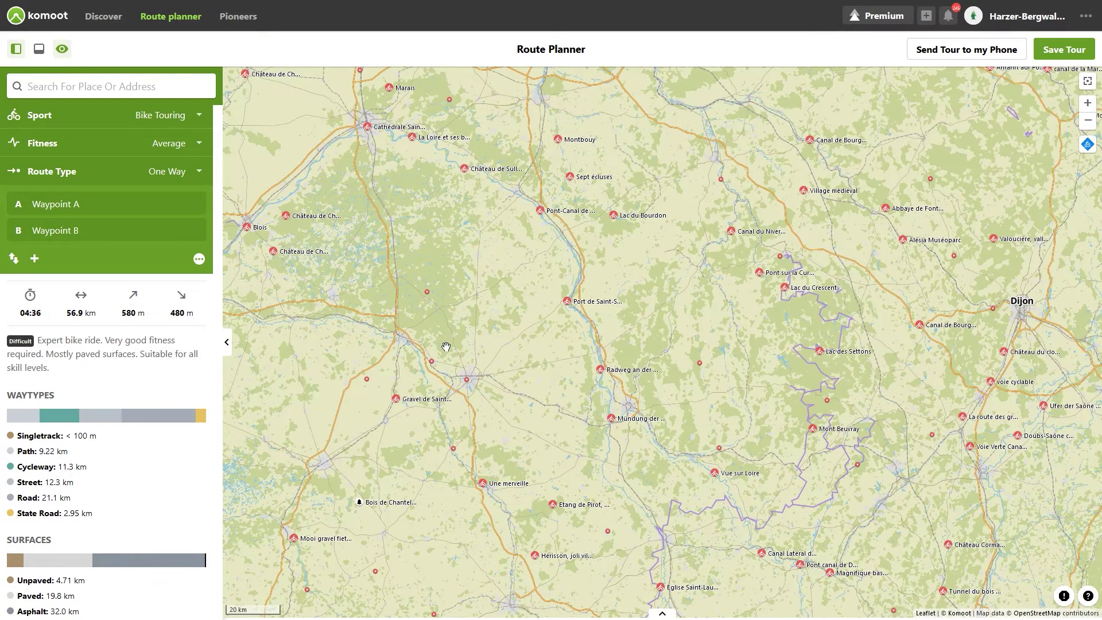
{"action": "key", "text": "Right"}
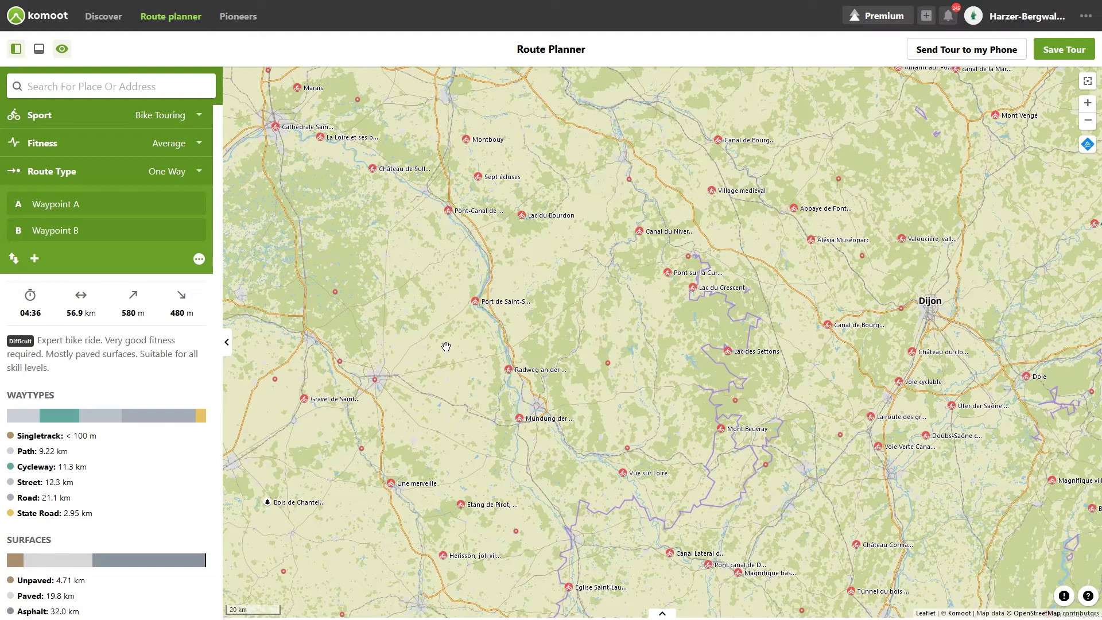
{"action": "key", "text": "Left"}
{"action": "key", "text": "Left"}
{"action": "key", "text": "Left"}
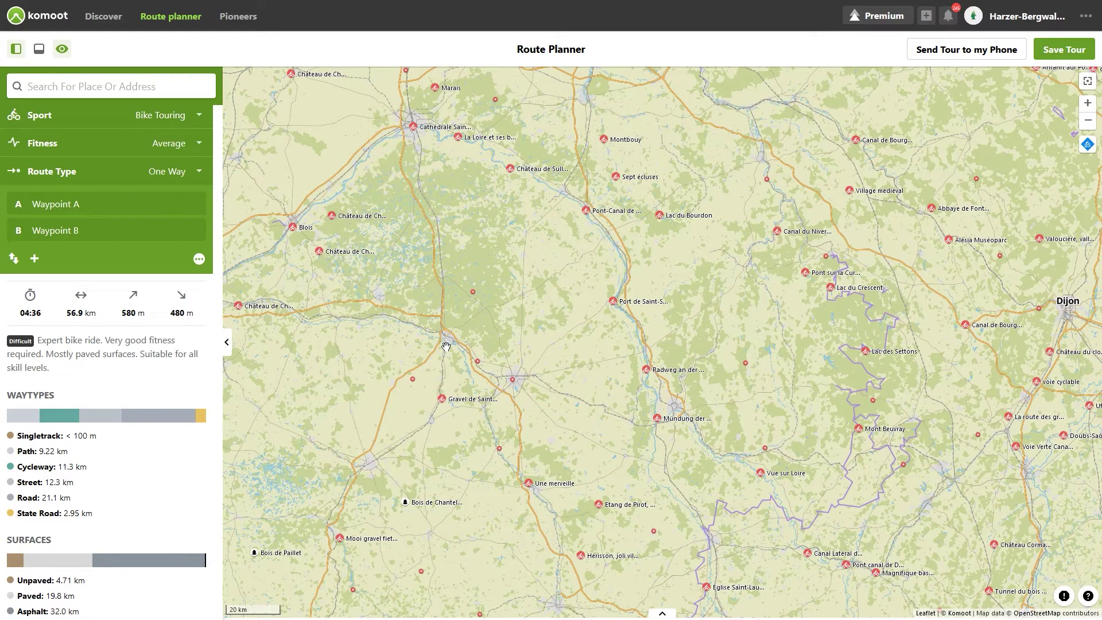
{"action": "key", "text": "Down"}
{"action": "key", "text": "Down"}
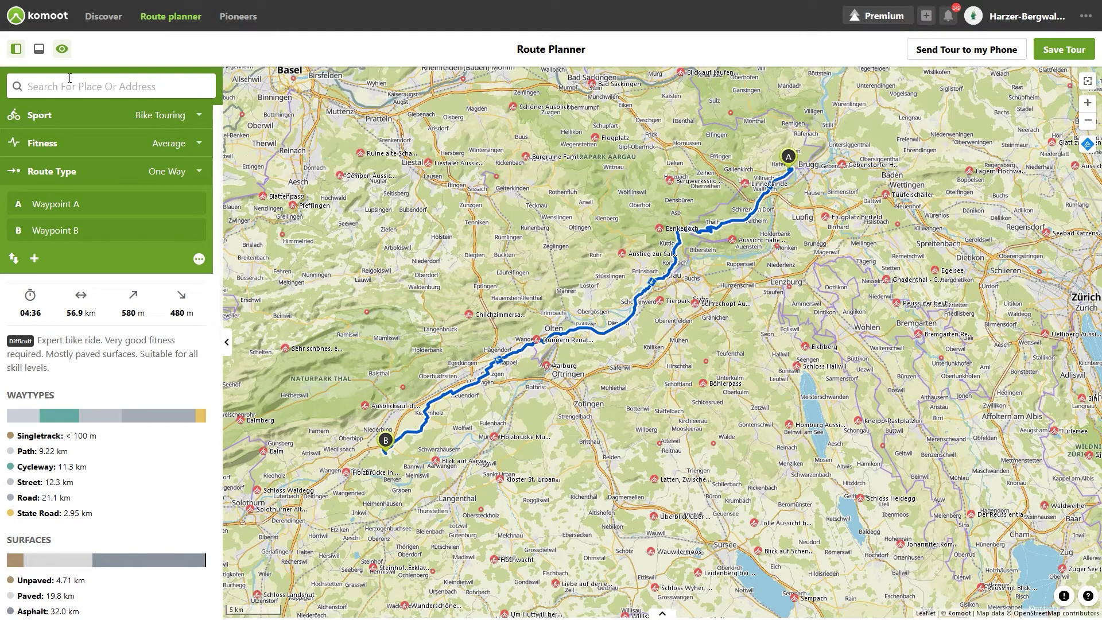
Step: Search for "california" and select the place California in the United States of America
{"action": "left_click", "coordinate": [51, 89]}
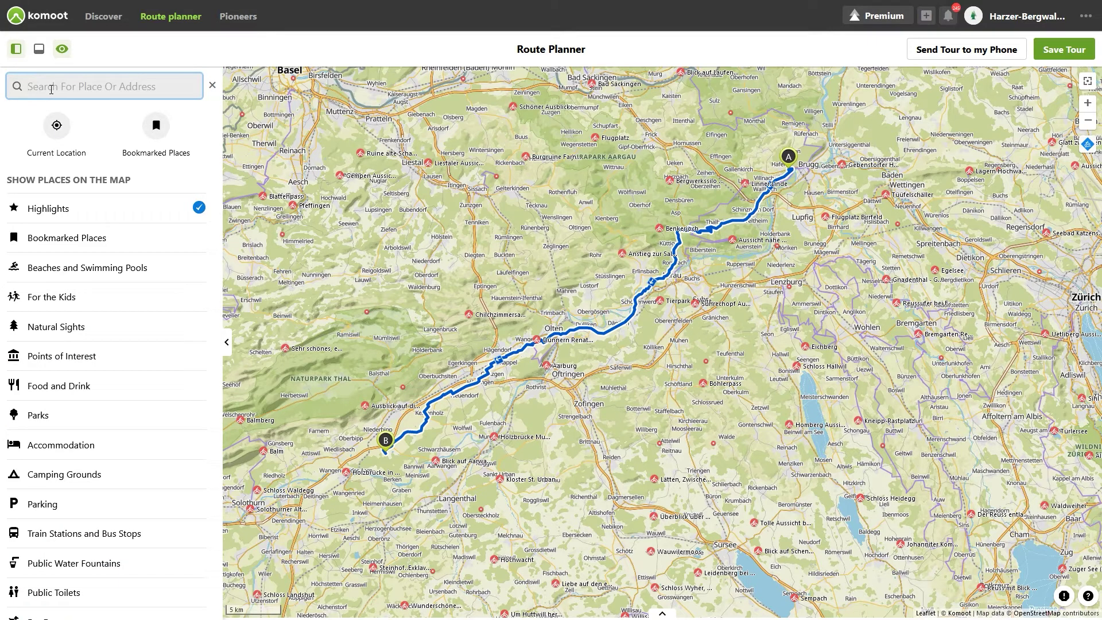
{"action": "type", "text": "ca"}
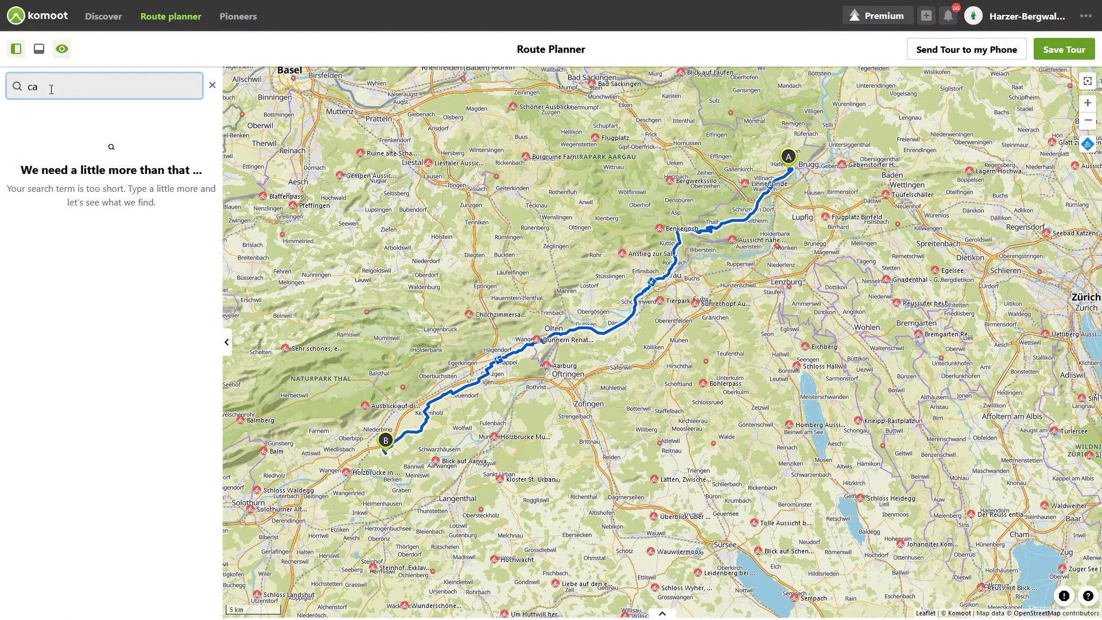
{"action": "type", "text": "lifornia"}
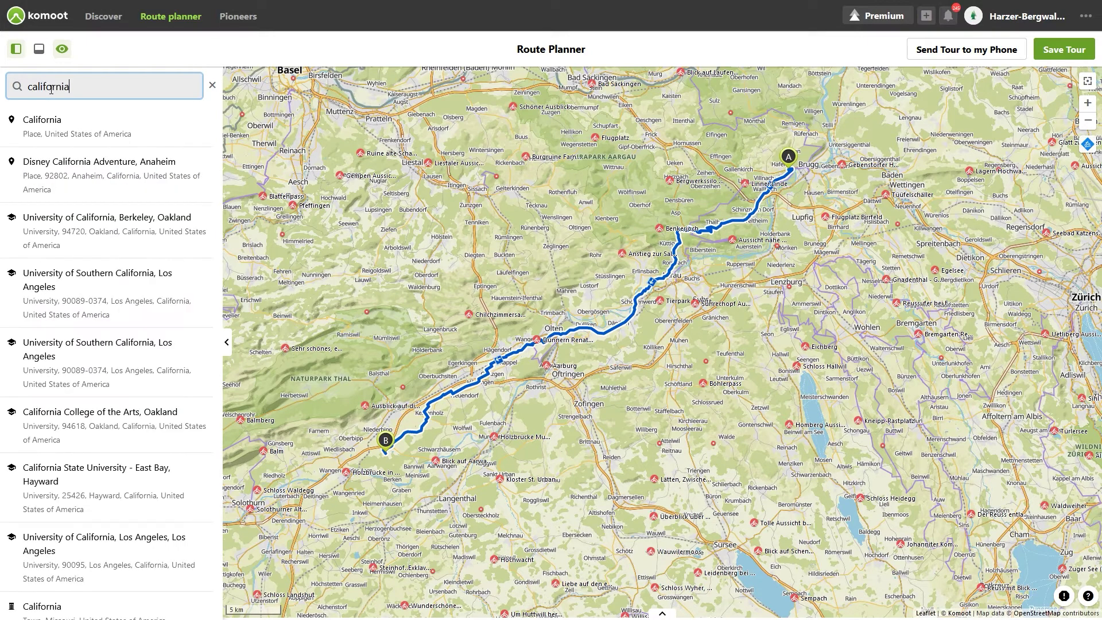
{"action": "left_click", "coordinate": [77, 128]}
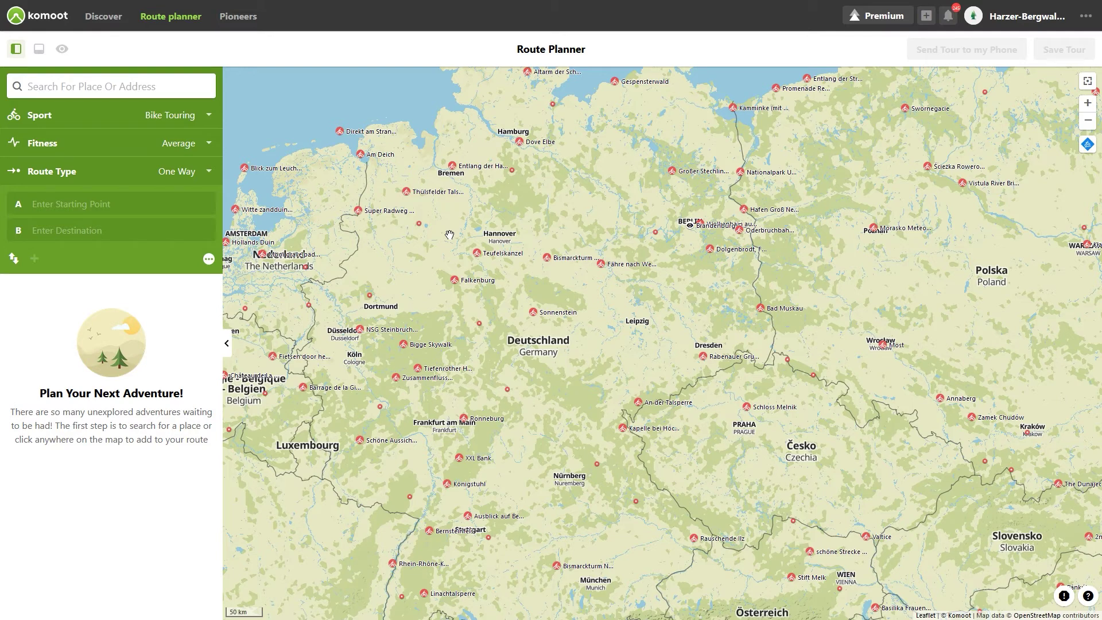
Step: Search for "brandenburg gate" and open the point of interest Brandenburg Gate, Berlin
{"action": "left_click", "coordinate": [84, 86]}
{"action": "type", "text": "brande"}
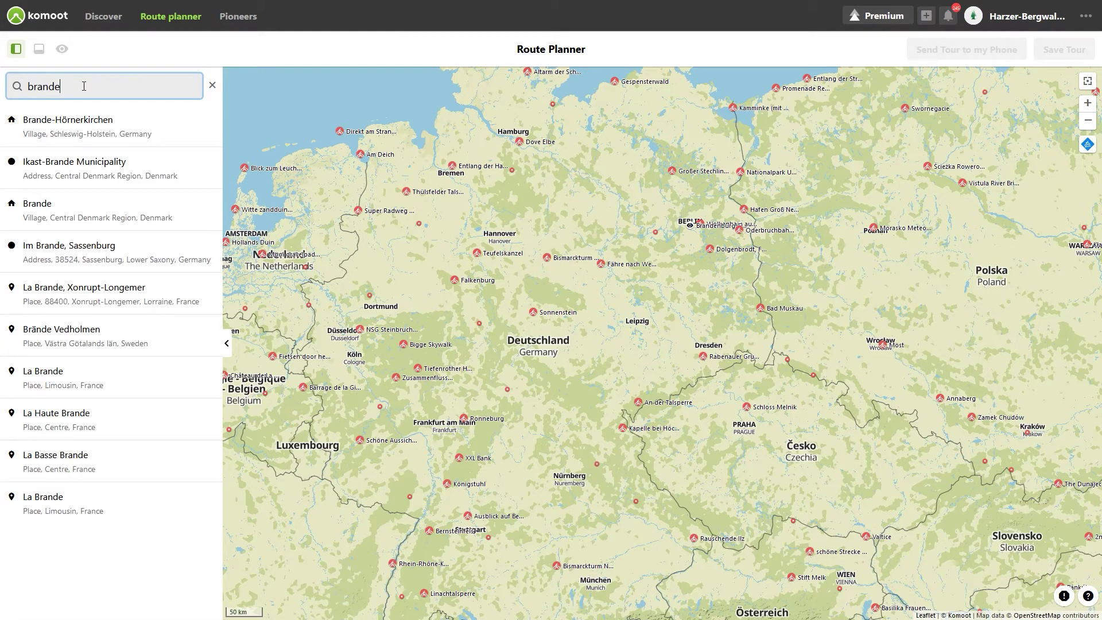
{"action": "type", "text": "nburg gate"}
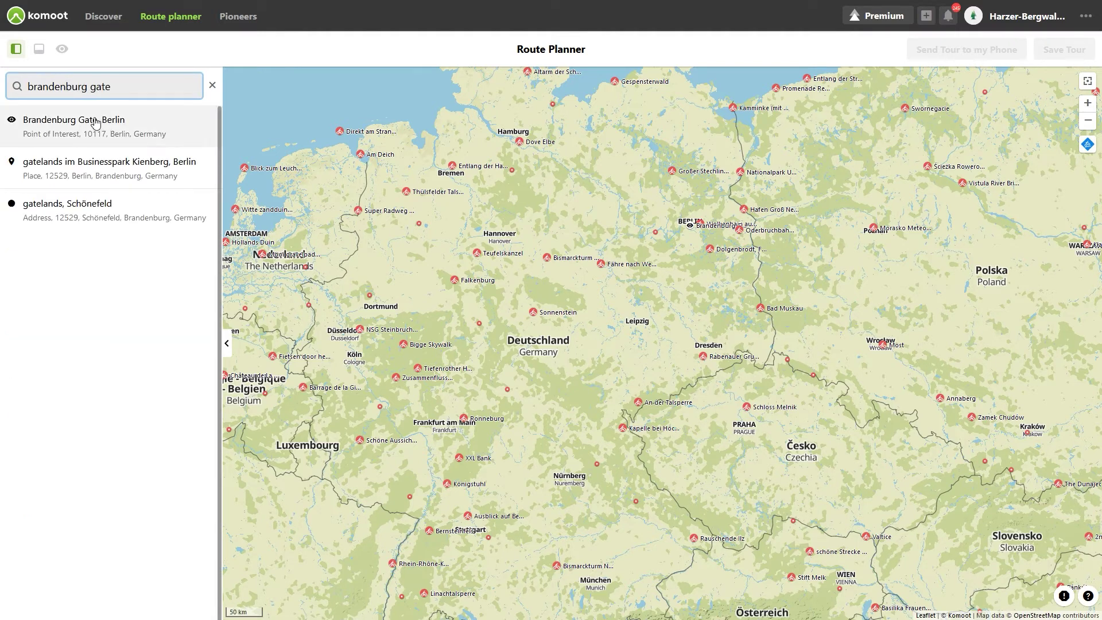
{"action": "left_click", "coordinate": [96, 123]}
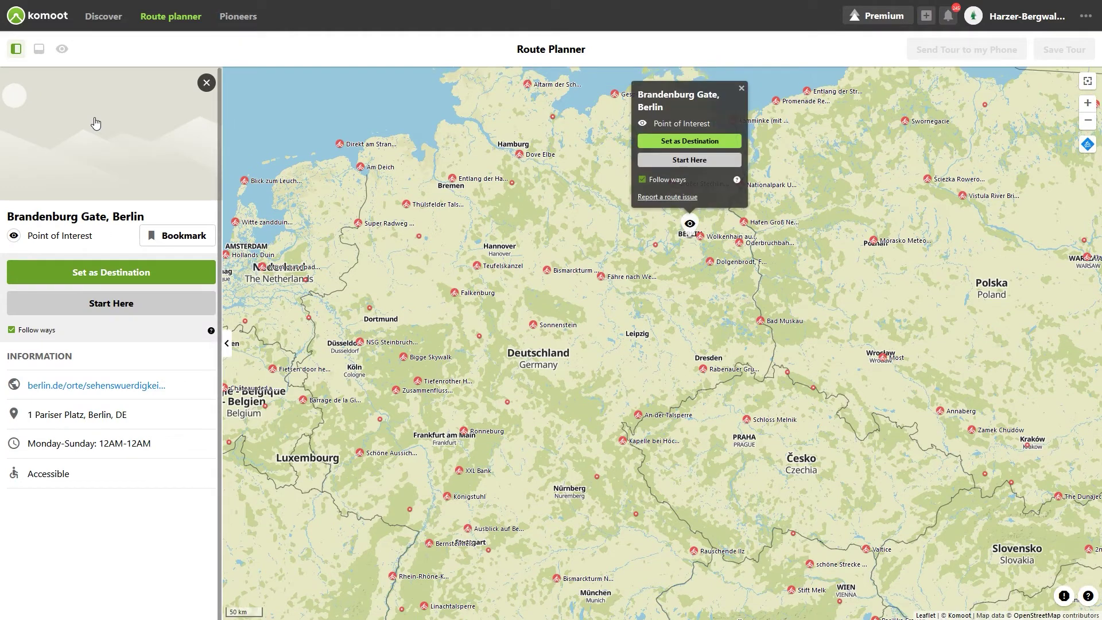
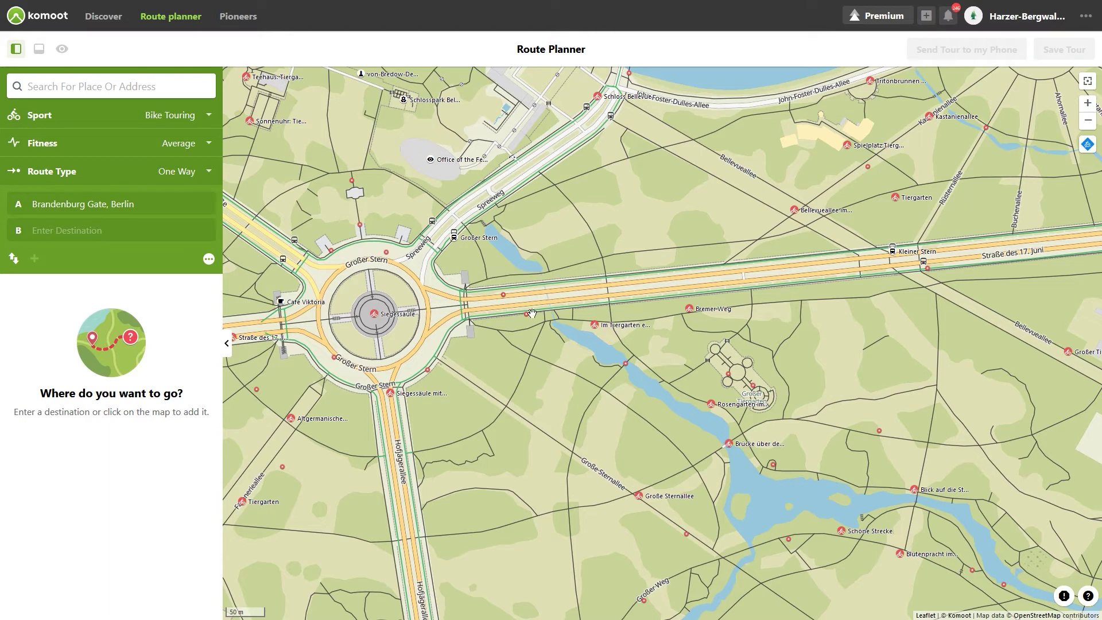
Step: Show parks, parking and natural sights on the map in addition to highlights around the Großer Stern in Berlin
{"action": "left_click_drag", "start_coordinate": [527, 320], "coordinate": [525, 224]}
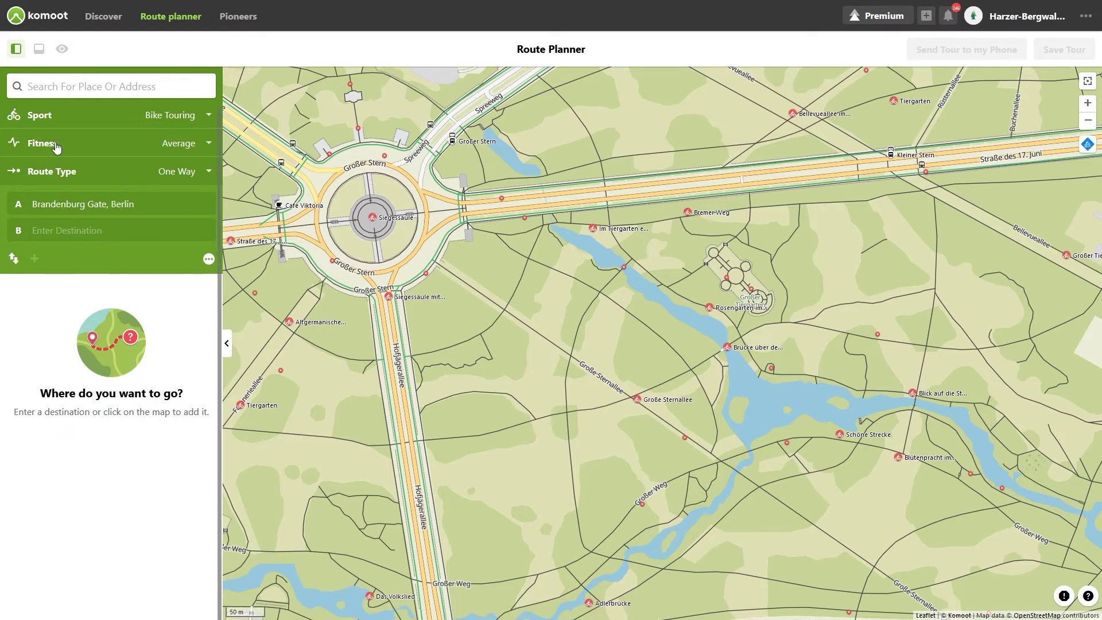
{"action": "left_click", "coordinate": [99, 87]}
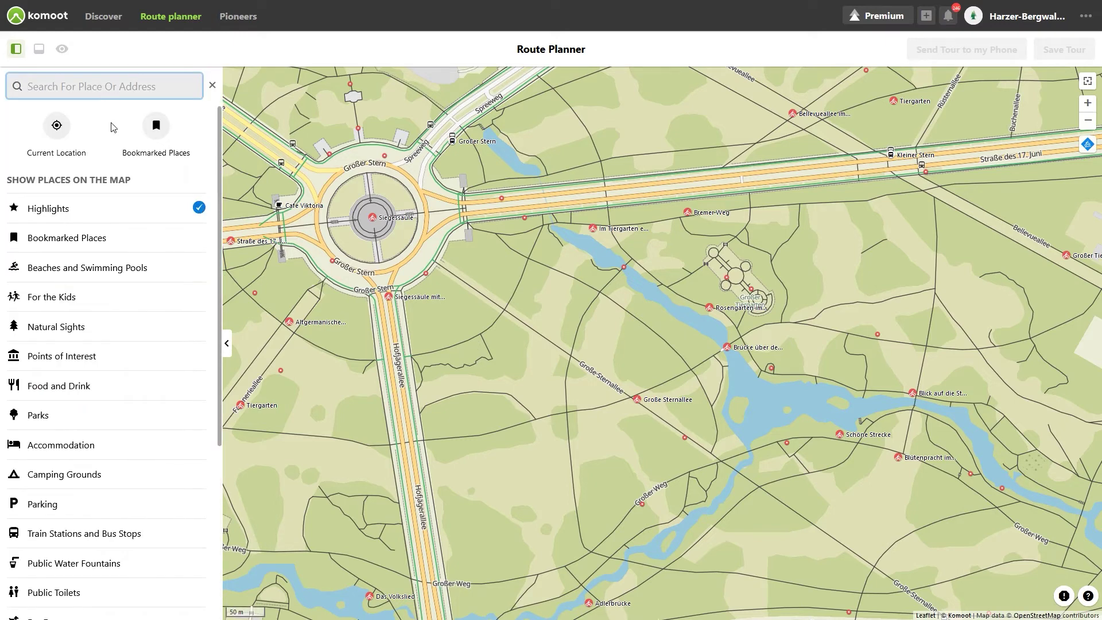
{"action": "left_click", "coordinate": [139, 427]}
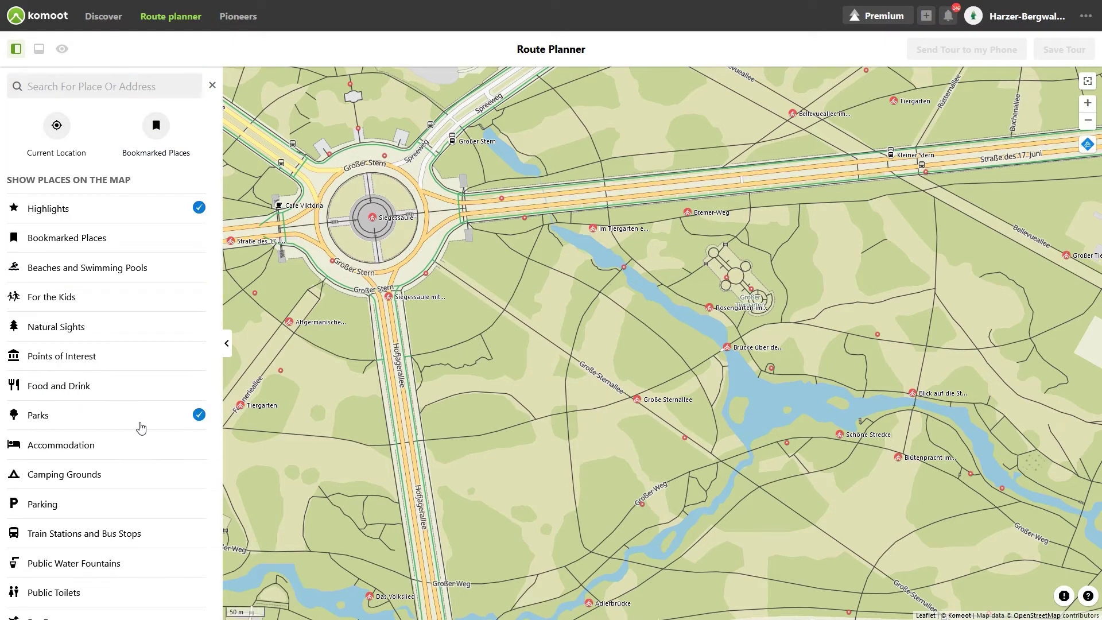
{"action": "left_click", "coordinate": [175, 506]}
{"action": "left_click", "coordinate": [197, 324]}
{"action": "left_click_drag", "start_coordinate": [534, 398], "coordinate": [505, 441]}
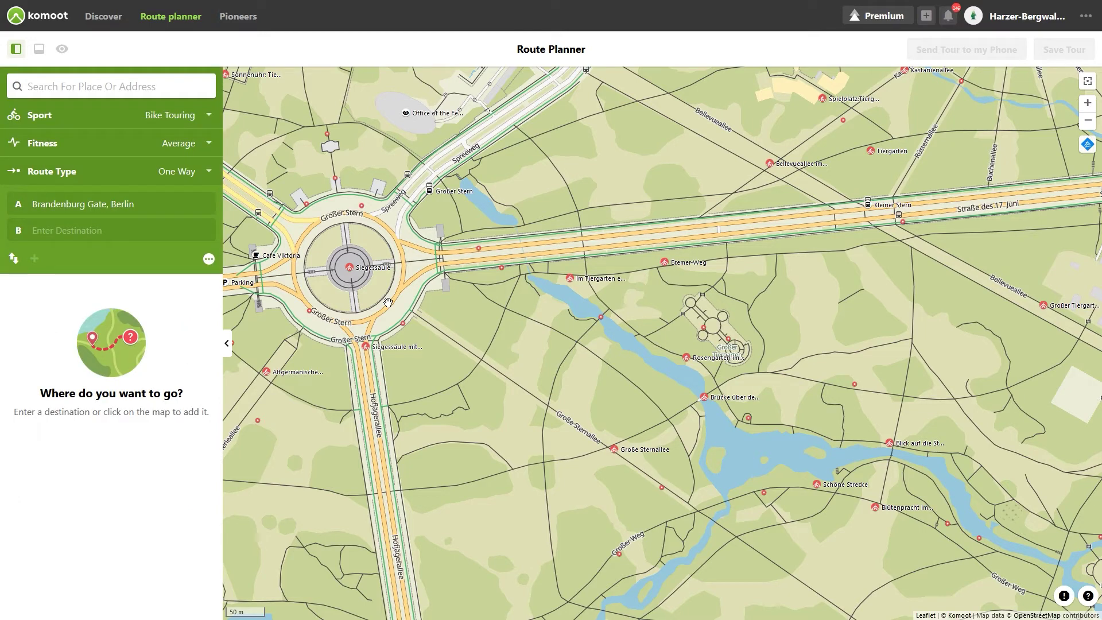
Step: Set a waypoint on the Großer Stern roundabout as the destination, and try a park path to its southeast as the new end point
{"action": "left_click", "coordinate": [389, 302]}
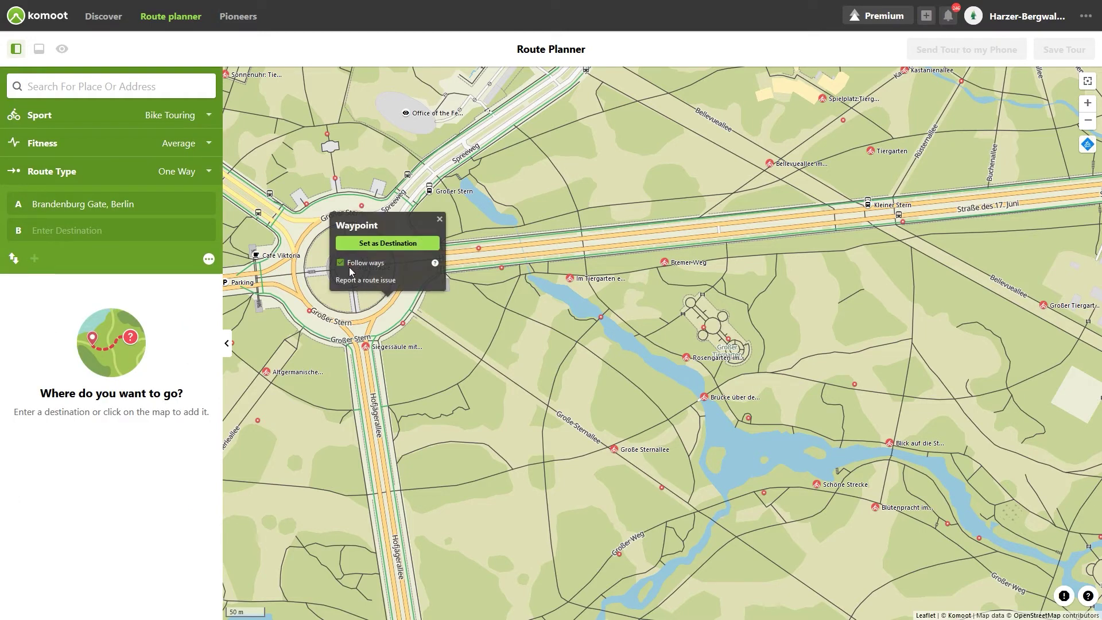
{"action": "left_click", "coordinate": [385, 245]}
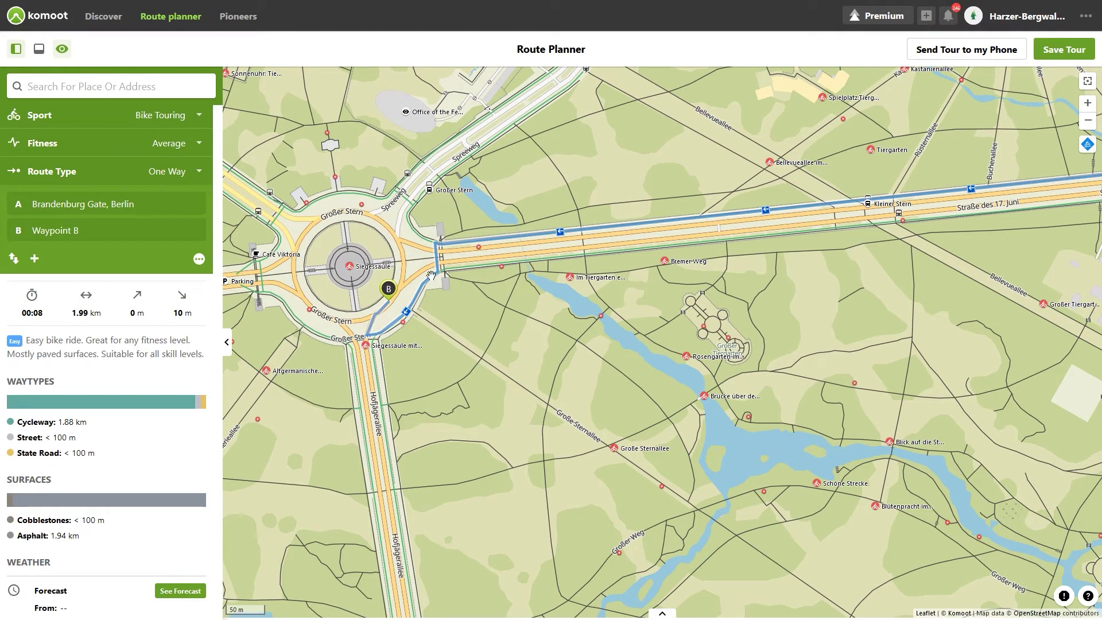
{"action": "left_click", "coordinate": [480, 359]}
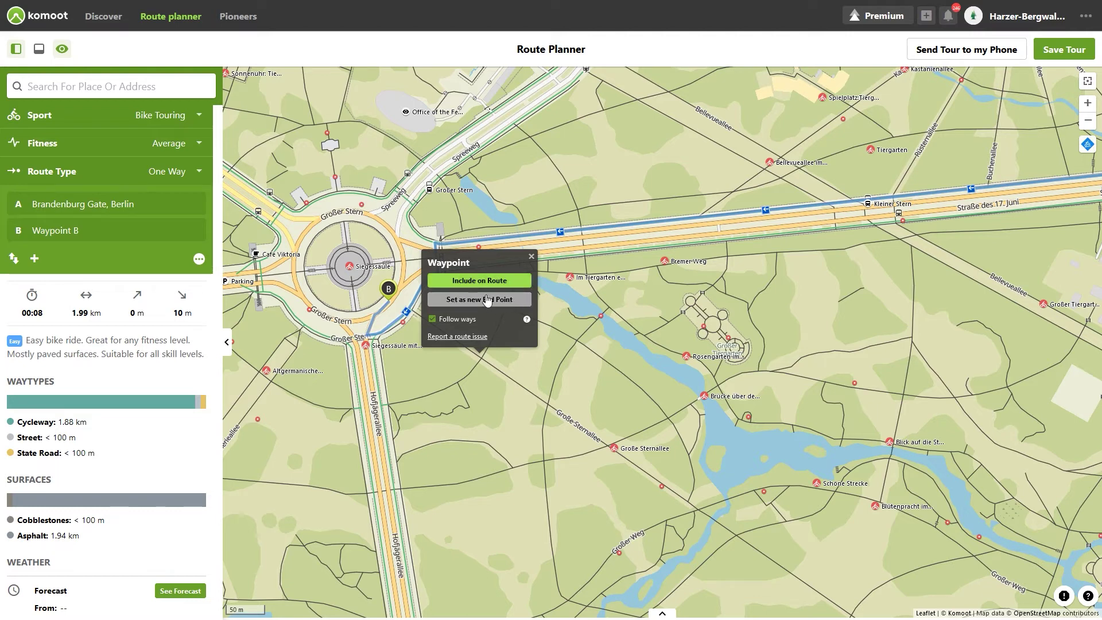
{"action": "left_click", "coordinate": [513, 300]}
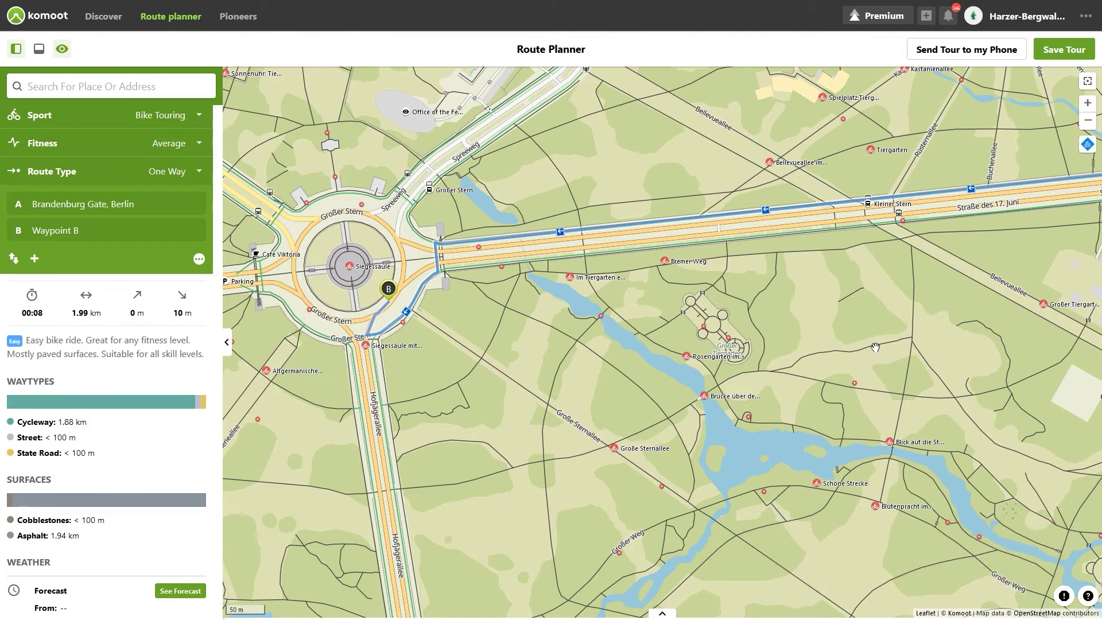
Step: Include the highlight Rosengarten im Tiergarten on the route between Brandenburg Gate and Waypoint B
{"action": "left_click", "coordinate": [684, 357]}
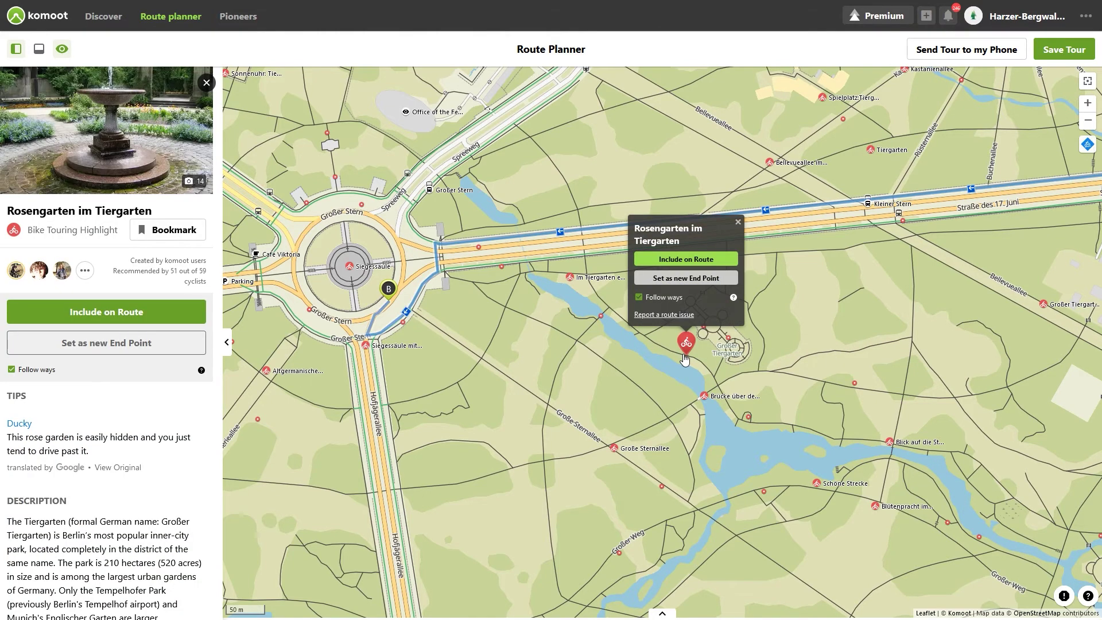
{"action": "left_click", "coordinate": [676, 260]}
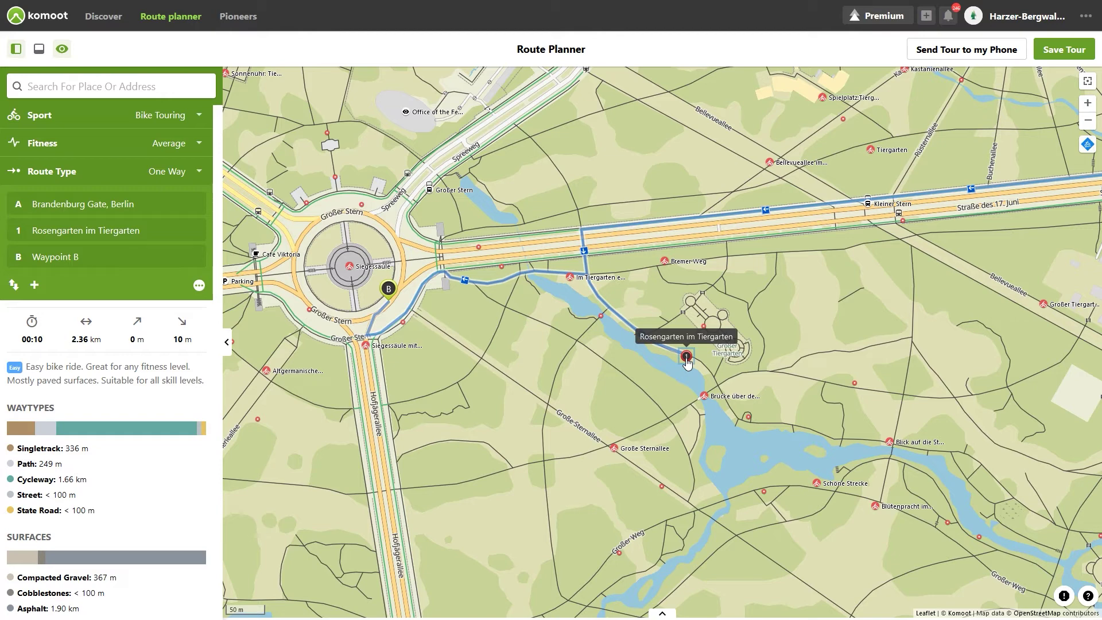
Step: Move waypoint 1 from Rosengarten im Tiergarten east onto the nearby path, and pull the route line's eastern bend farther southeast
{"action": "mouse_move", "coordinate": [688, 362]}
{"action": "left_mouse_down"}
{"action": "mouse_move", "coordinate": [739, 364]}
{"action": "mouse_move", "coordinate": [864, 328]}
{"action": "mouse_move", "coordinate": [913, 338]}
{"action": "mouse_move", "coordinate": [767, 372]}
{"action": "left_mouse_up"}
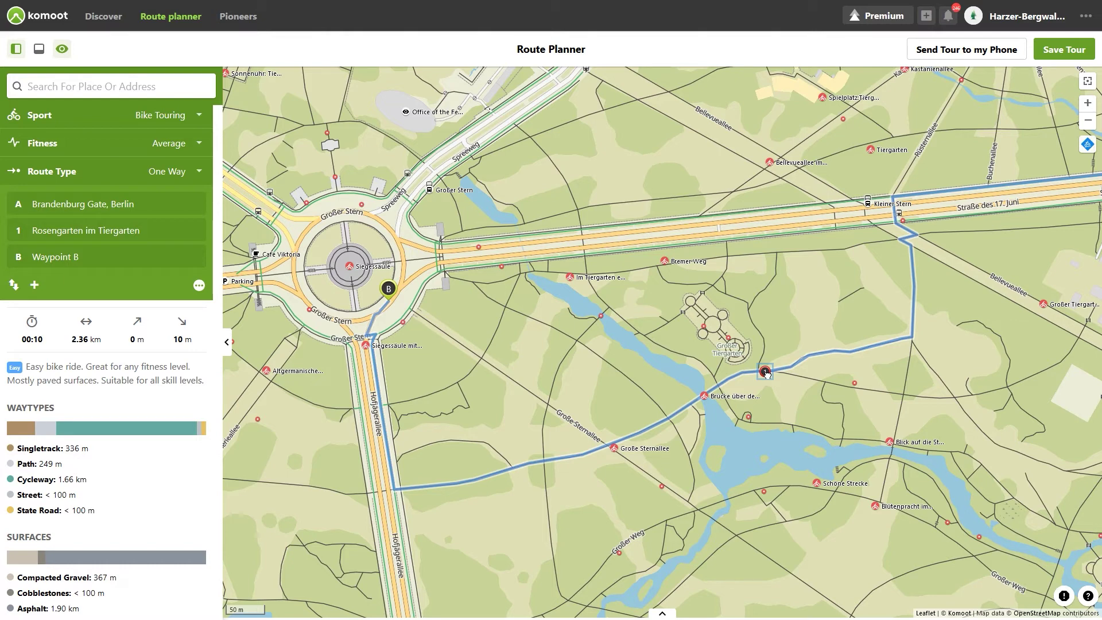
{"action": "left_click_drag", "start_coordinate": [767, 374], "coordinate": [767, 373]}
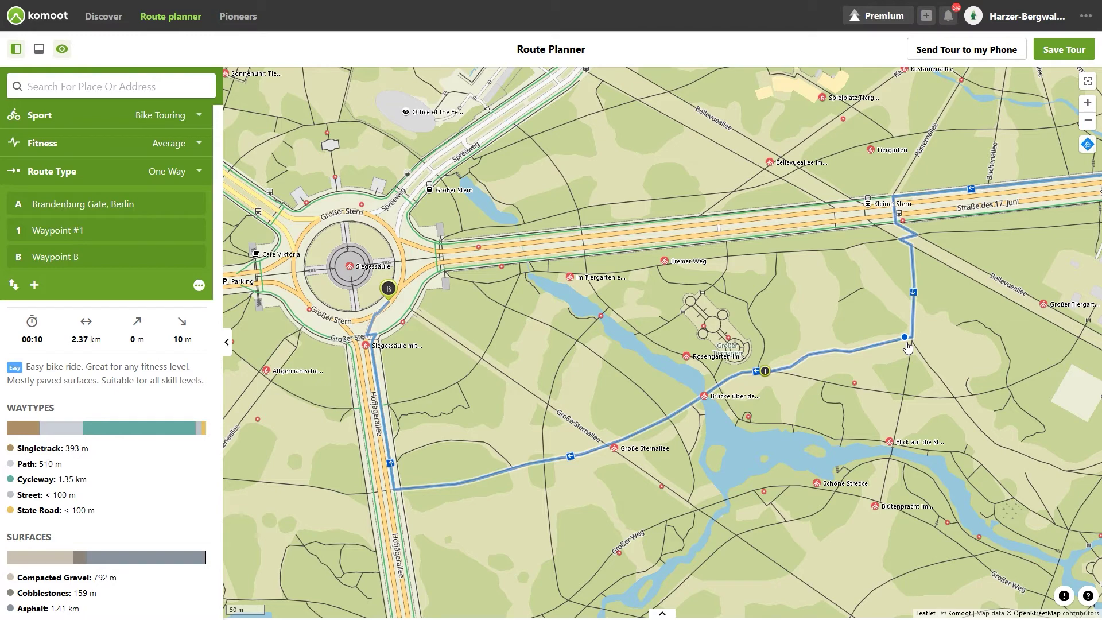
{"action": "mouse_move", "coordinate": [908, 347]}
{"action": "left_mouse_down"}
{"action": "mouse_move", "coordinate": [920, 495]}
{"action": "mouse_move", "coordinate": [1002, 512]}
{"action": "mouse_move", "coordinate": [986, 517]}
{"action": "mouse_move", "coordinate": [914, 481]}
{"action": "mouse_move", "coordinate": [955, 460]}
{"action": "left_mouse_up"}
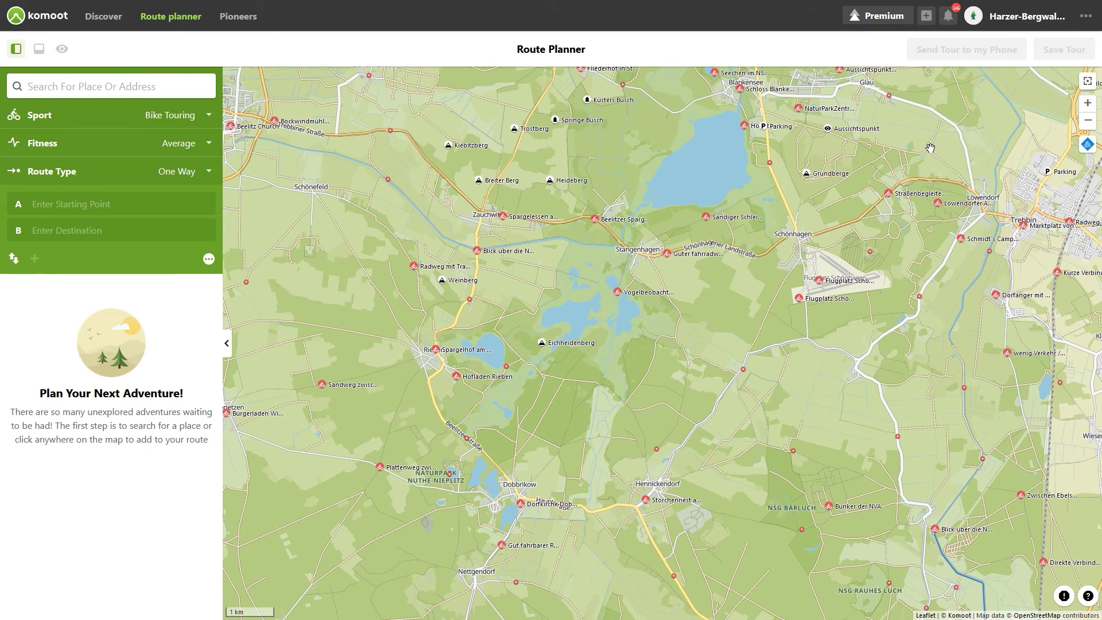
Step: Open the waypoint options for a point on the road south of Eichheidenberg without adding it to a route
{"action": "scroll", "coordinate": [529, 381], "scroll_direction": "up", "scroll_amount": 5}
{"action": "left_click", "coordinate": [612, 395]}
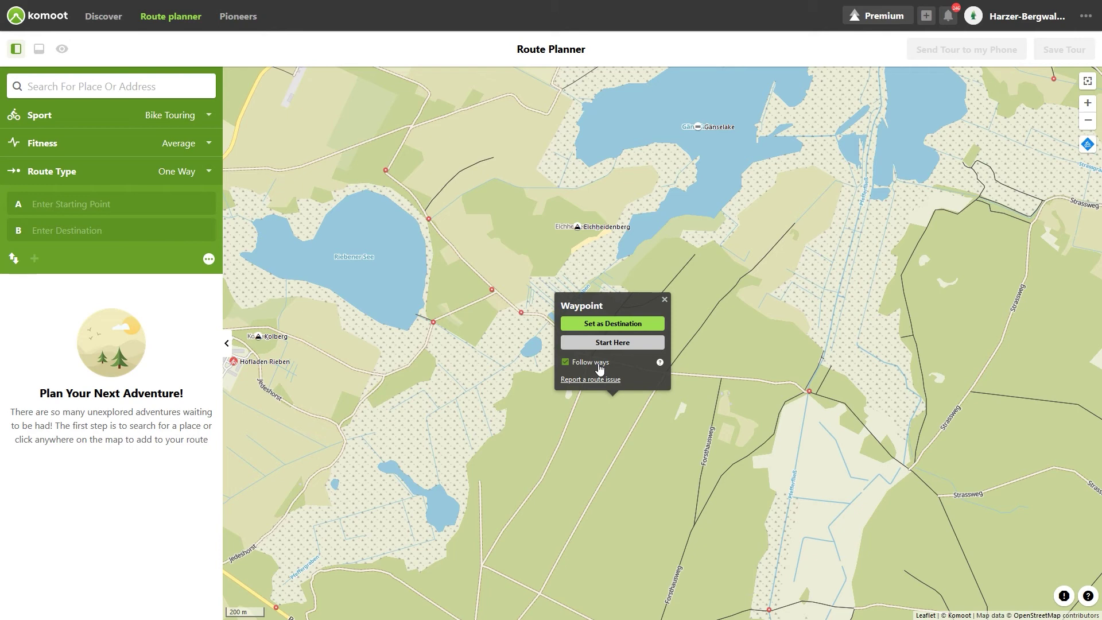
{"action": "left_click", "coordinate": [934, 154]}
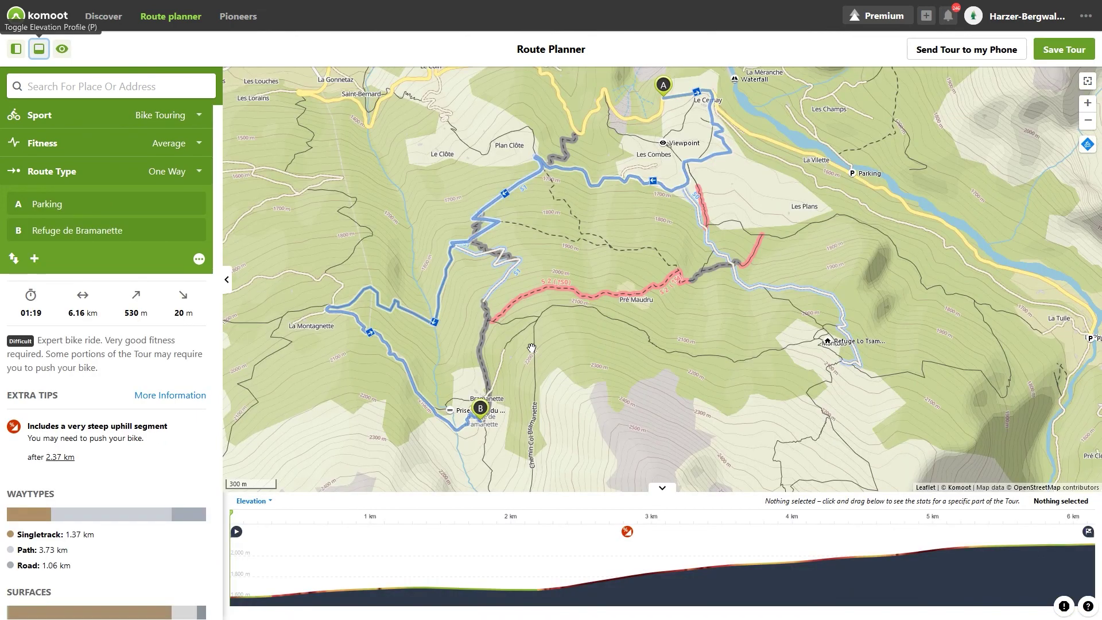
Step: Inspect the tour details at the turn east of La Montagnette, and hide and restore the sidebar and elevation profile
{"action": "left_click", "coordinate": [438, 312]}
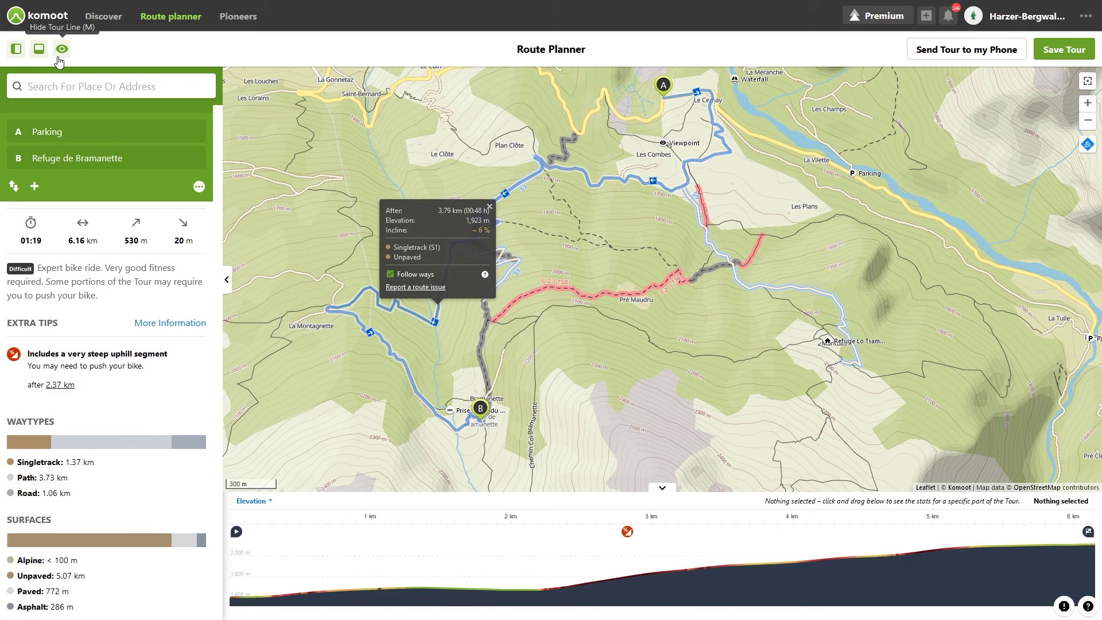
{"action": "left_click", "coordinate": [16, 51]}
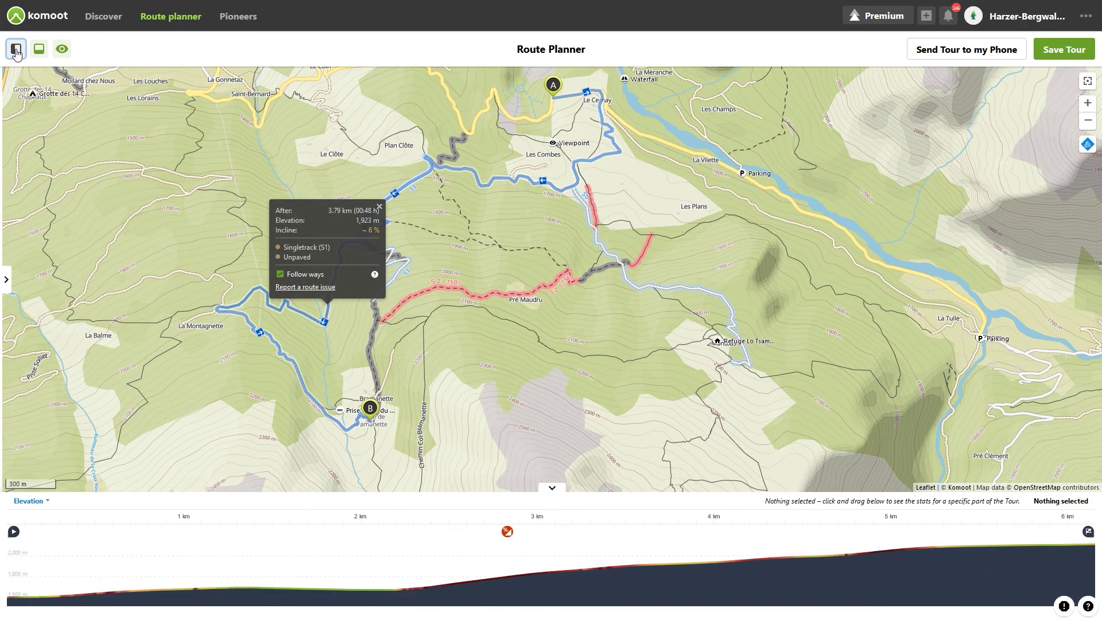
{"action": "left_click", "coordinate": [39, 49]}
{"action": "left_click", "coordinate": [16, 49]}
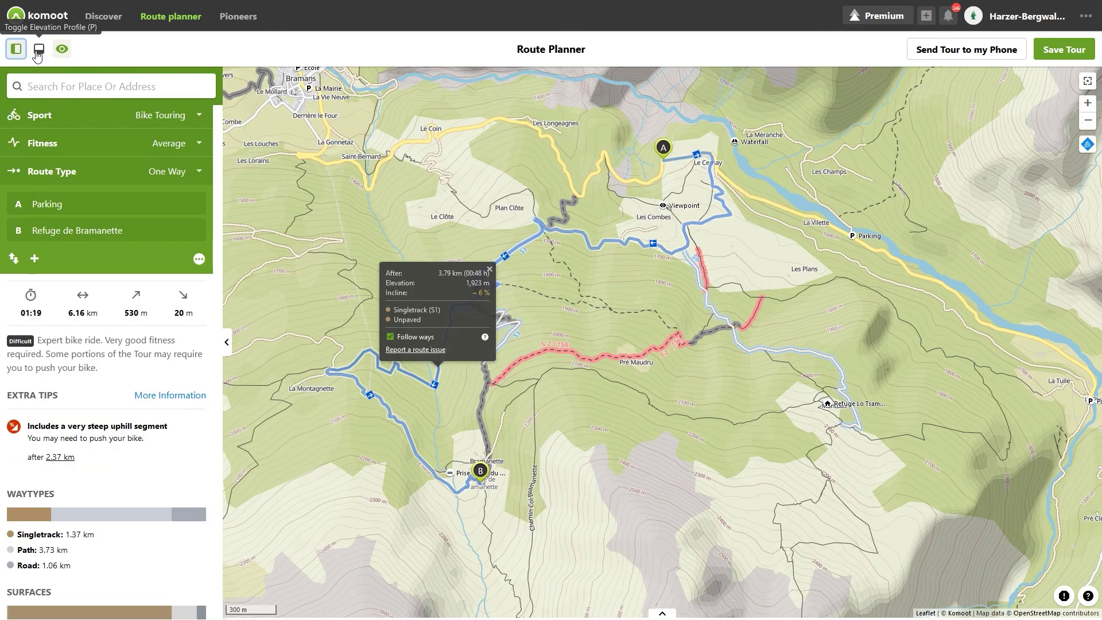
{"action": "left_click", "coordinate": [38, 50]}
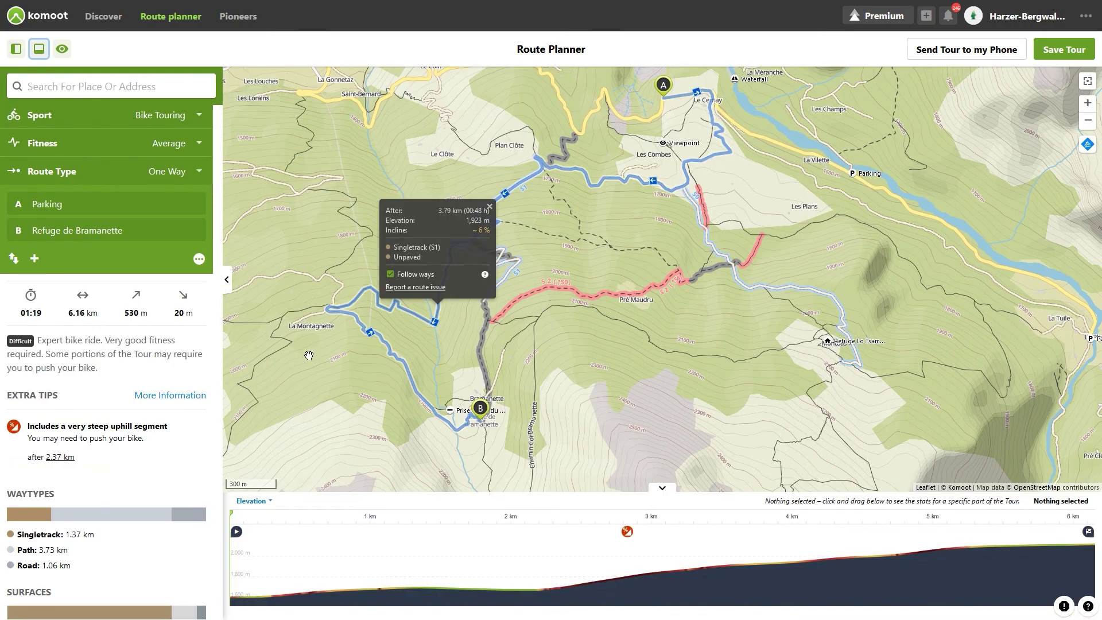
Step: Toggle the sidebar, elevation profile and tour line off and back on for the Refuge de Bramanette tour
{"action": "left_click", "coordinate": [15, 52]}
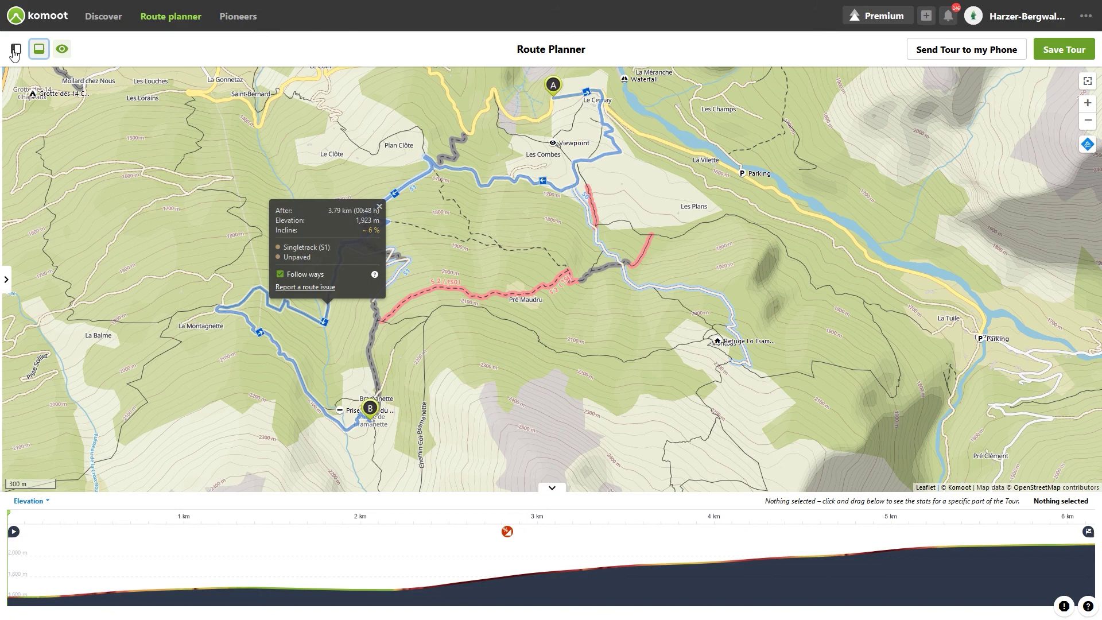
{"action": "left_click", "coordinate": [15, 52]}
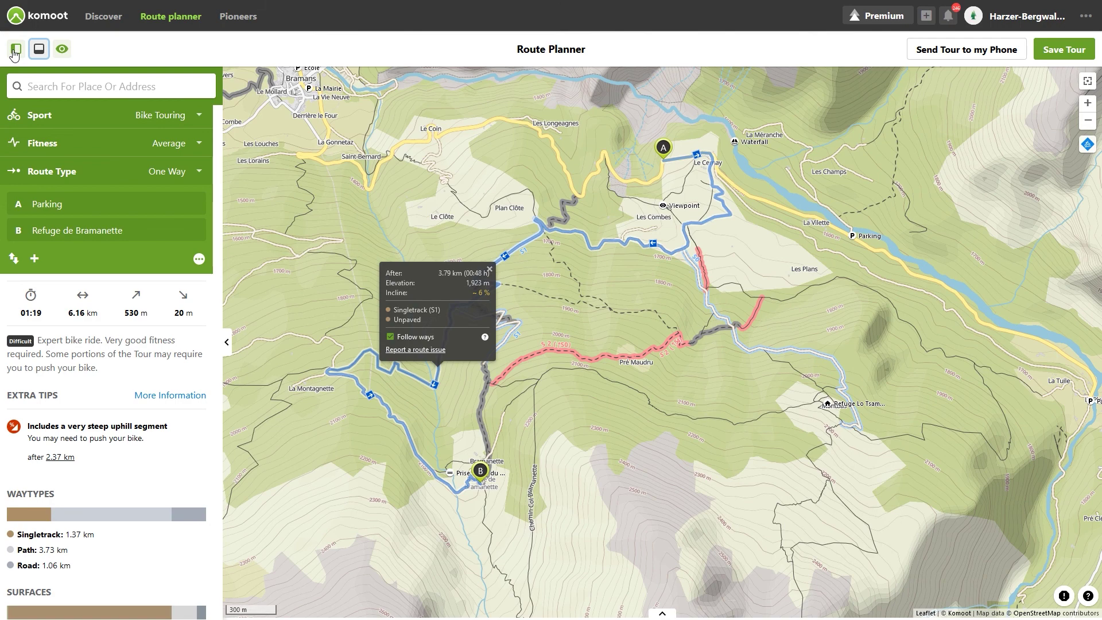
{"action": "key", "text": "Return"}
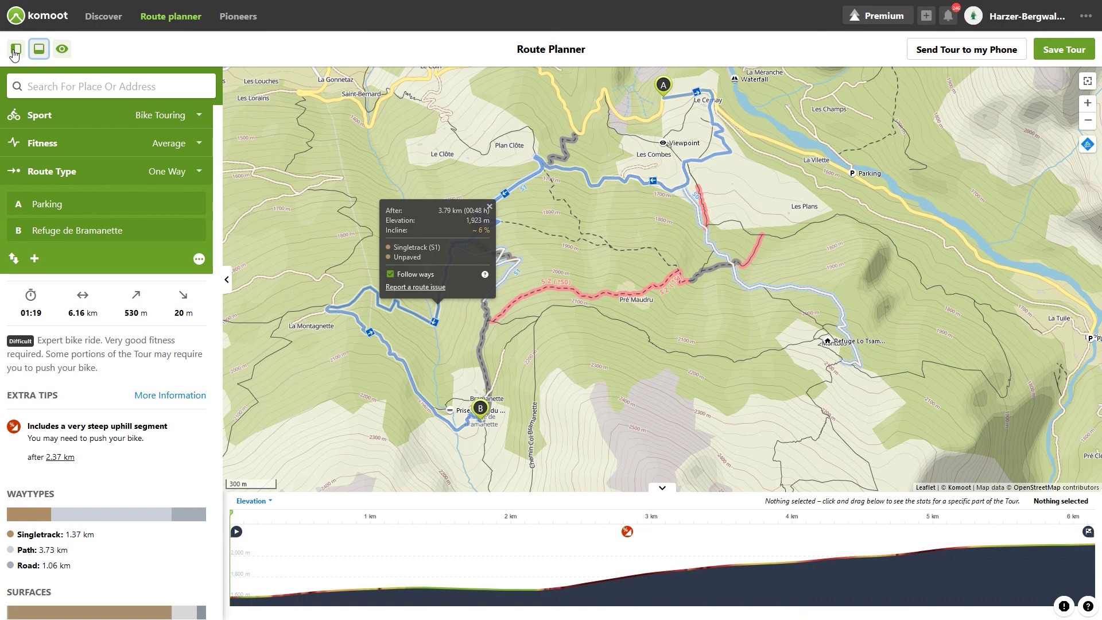
{"action": "key", "text": "Tab"}
{"action": "key", "text": "Return"}
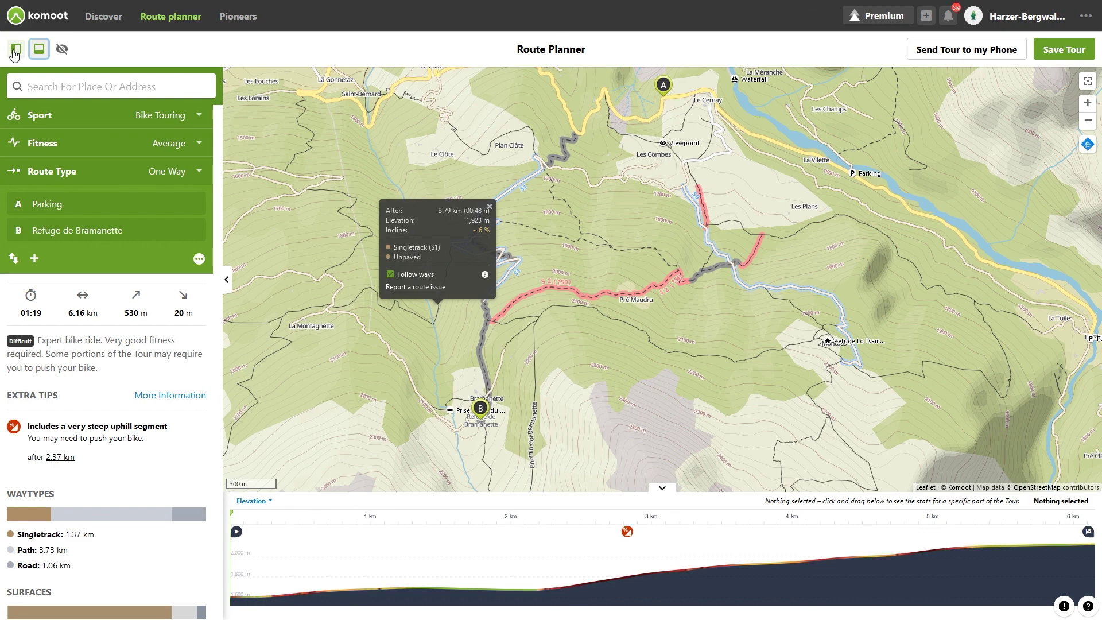
{"action": "key", "text": "Return"}
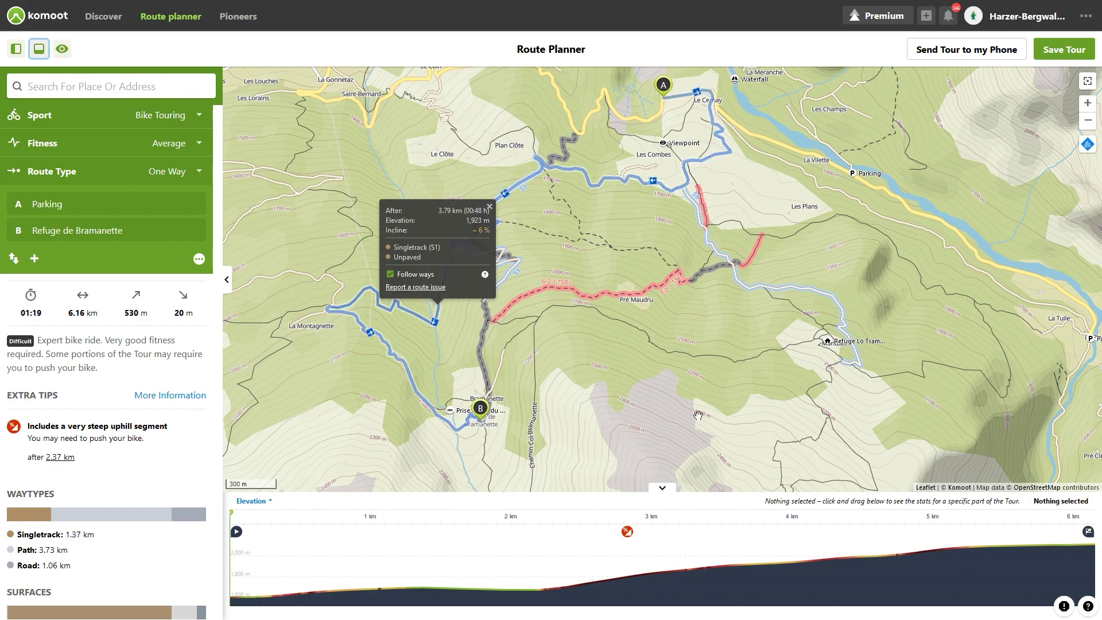
{"action": "left_click", "coordinate": [1055, 58]}
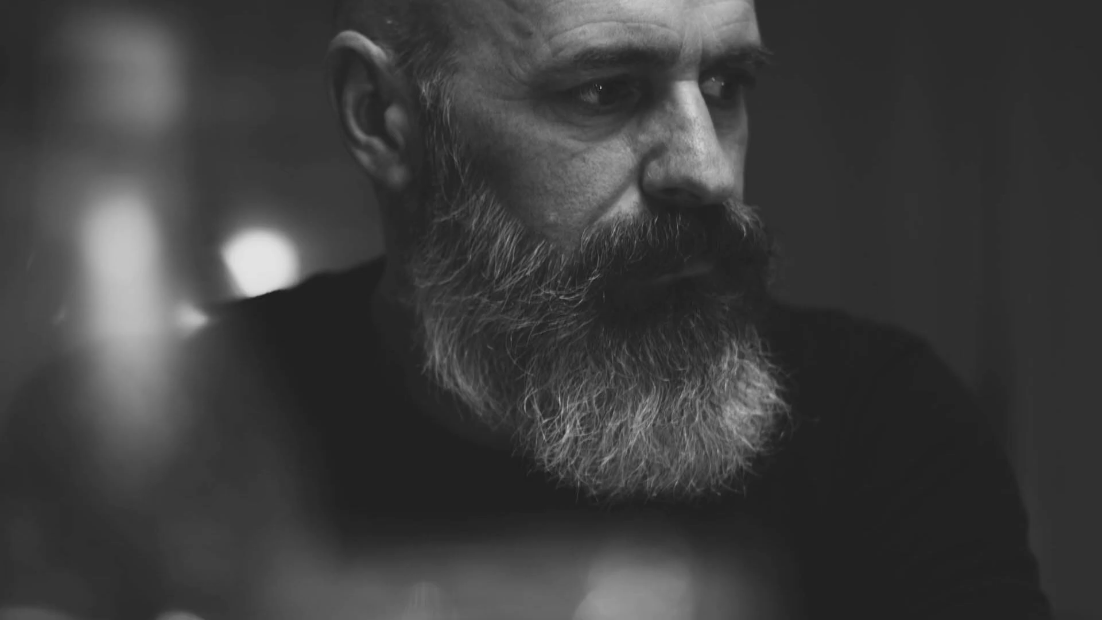